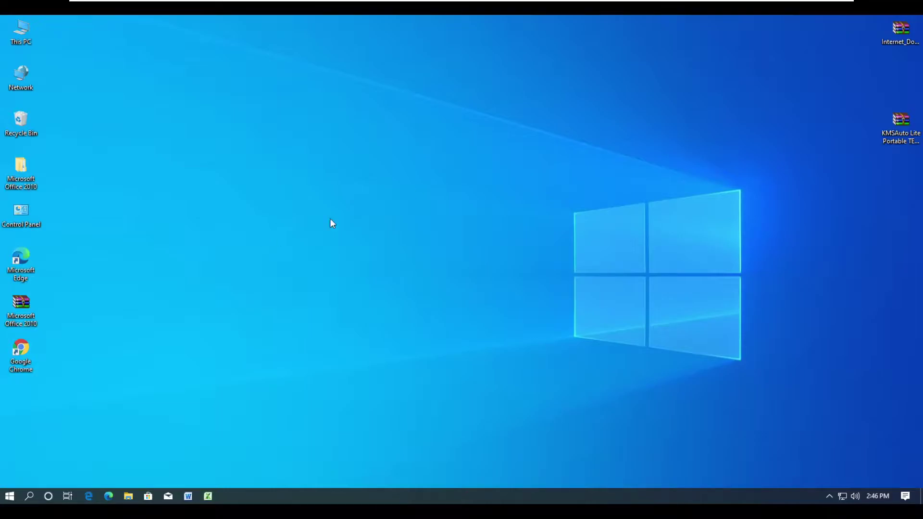
# Move the Internet Download Manager archive to the upper middle of the desktop.
pyautogui.moveTo(898, 30); pyautogui.dragTo(512, 94)
pyautogui.click(546, 183)
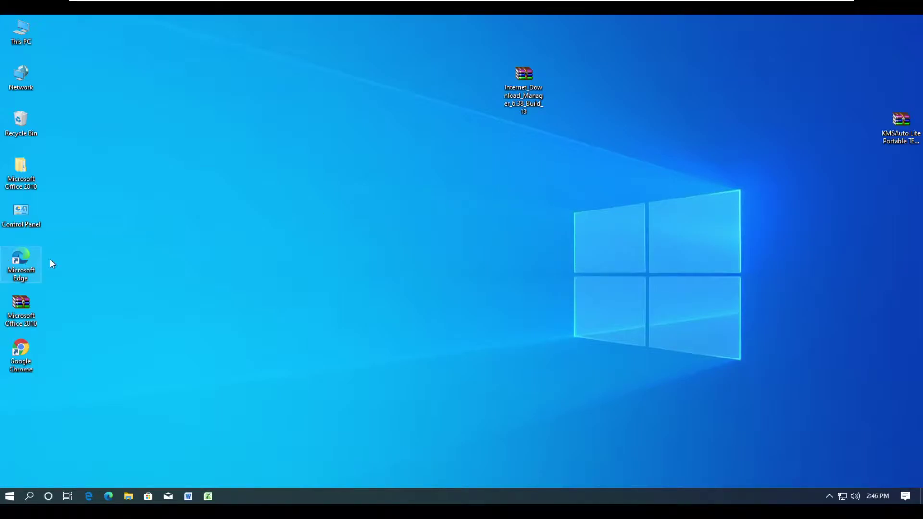
pyautogui.rightClick(222, 177)
pyautogui.click(182, 185)
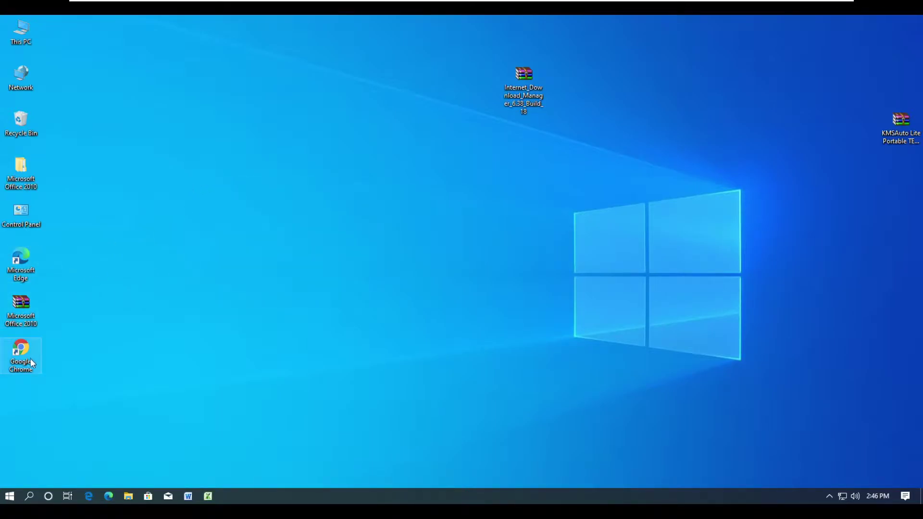
# Place the Microsoft Edge and Google Chrome shortcuts side by side in an open area of the desktop.
pyautogui.moveTo(13, 274); pyautogui.dragTo(105, 216)
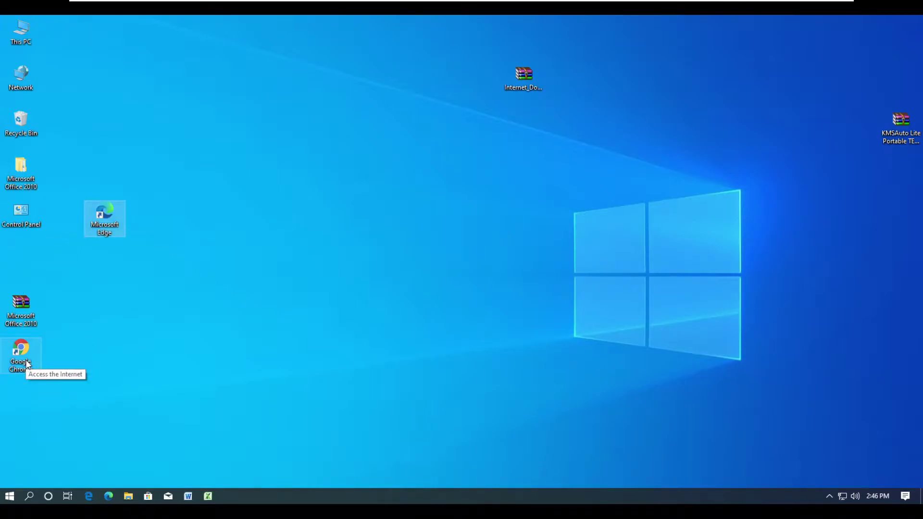
pyautogui.moveTo(18, 353); pyautogui.dragTo(270, 172)
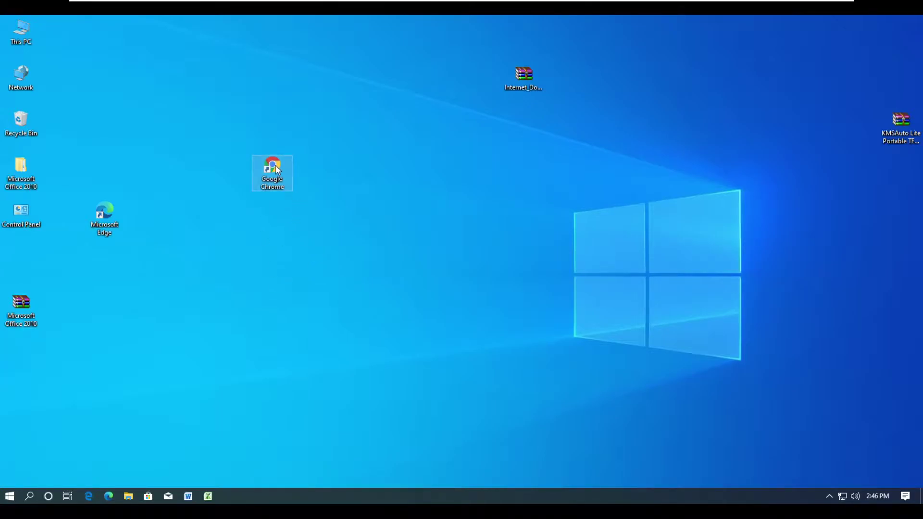
pyautogui.moveTo(316, 204); pyautogui.dragTo(316, 204)
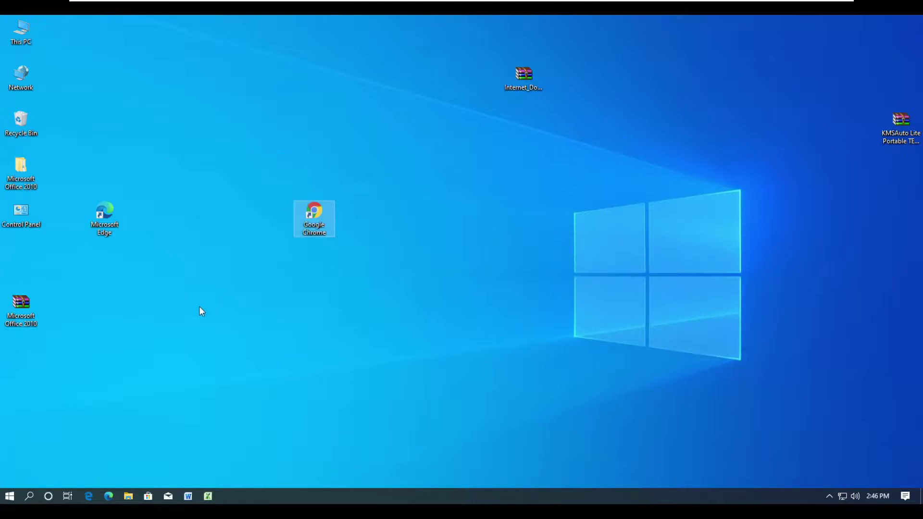
pyautogui.moveTo(183, 220); pyautogui.dragTo(194, 221)
pyautogui.click(214, 291)
pyautogui.moveTo(307, 213); pyautogui.dragTo(272, 214)
# Move the Internet Download Manager archive beside the Chrome shortcut and back to the upper middle of the desktop.
pyautogui.moveTo(518, 79); pyautogui.dragTo(398, 216)
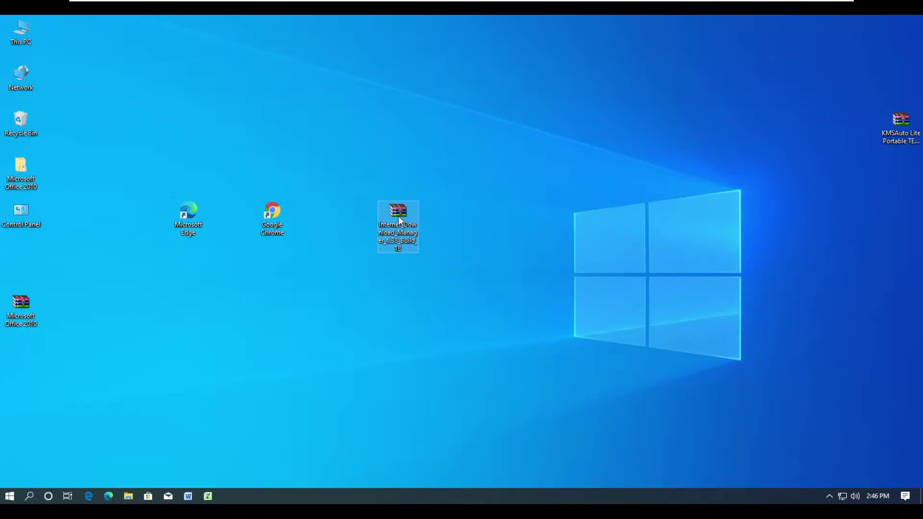
pyautogui.click(416, 299)
pyautogui.moveTo(139, 171); pyautogui.dragTo(338, 292)
pyautogui.moveTo(402, 236); pyautogui.dragTo(492, 79)
pyautogui.click(501, 246)
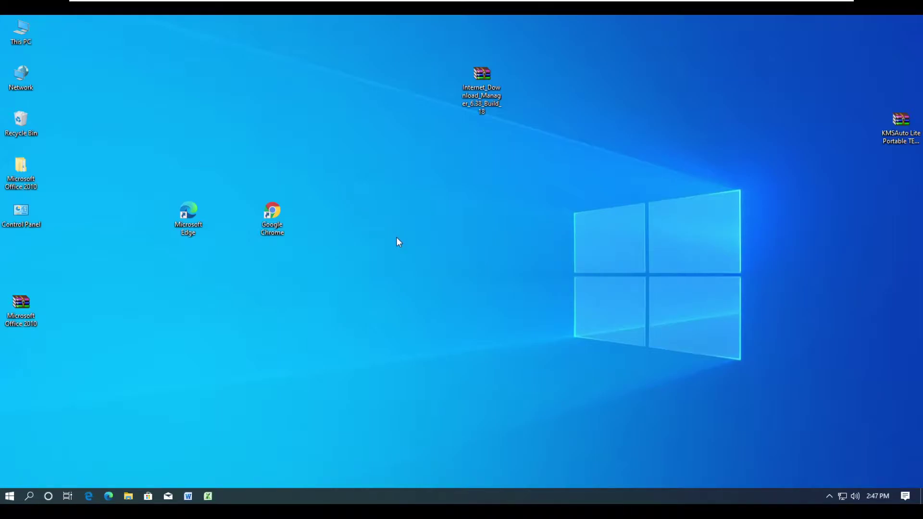
# Check the network status and open Network Connections by running ncpa.cpl.
pyautogui.click(839, 497)
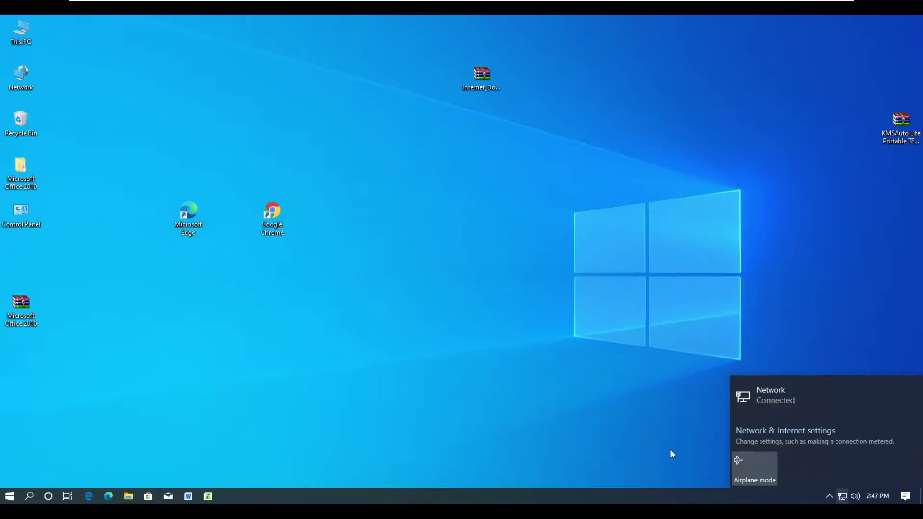
pyautogui.click(395, 360)
pyautogui.press('super+r')
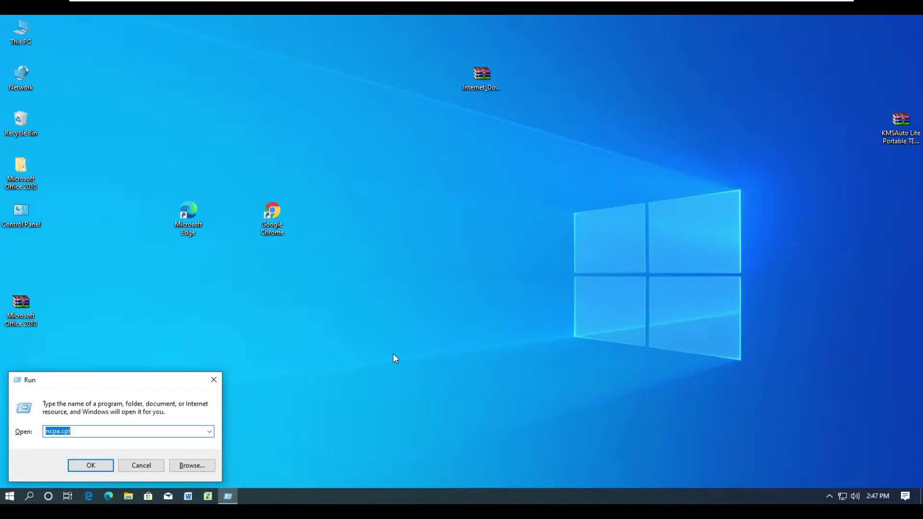
pyautogui.write('nc')
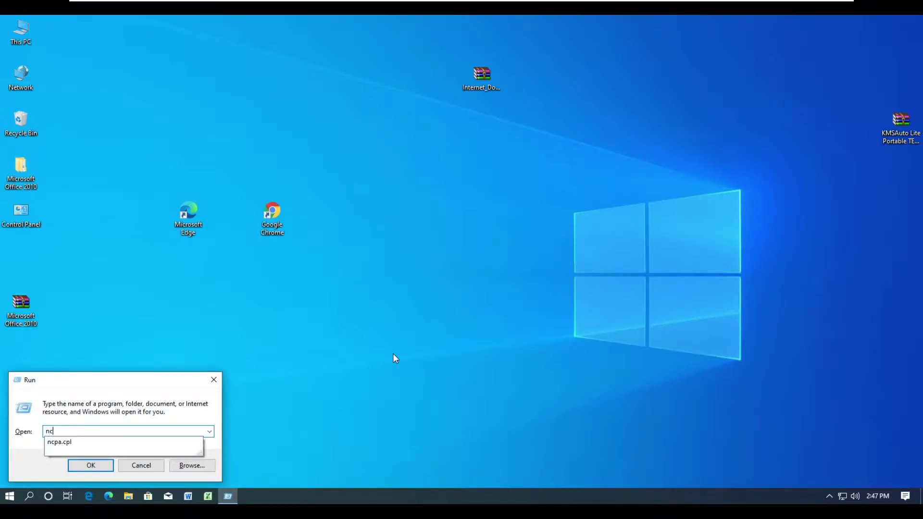
pyautogui.write('pa.cpl')
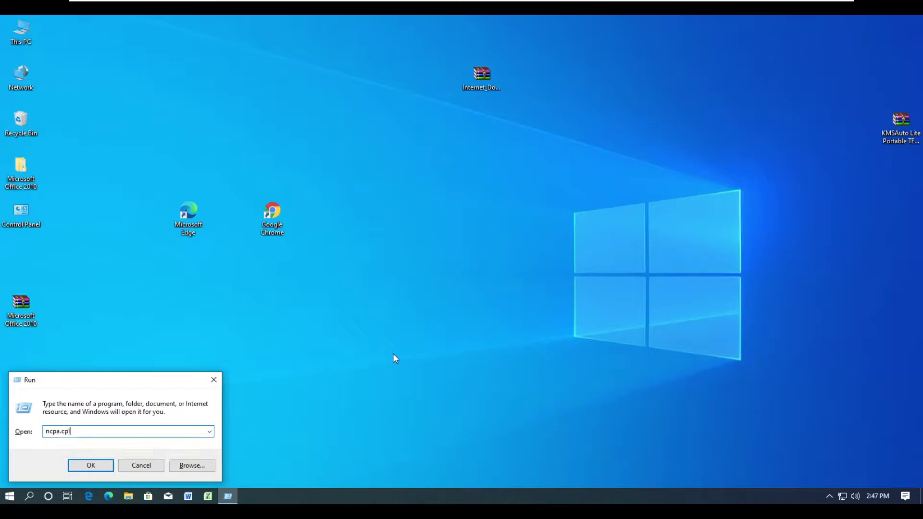
pyautogui.press('Return')
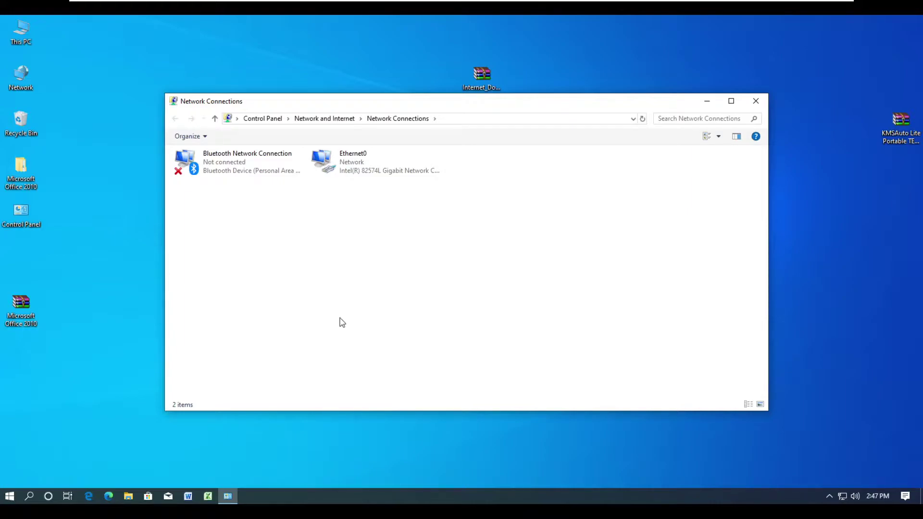
# Disable the Ethernet0 network adapter and close the Network Connections window.
pyautogui.click(349, 173)
pyautogui.rightClick(349, 173)
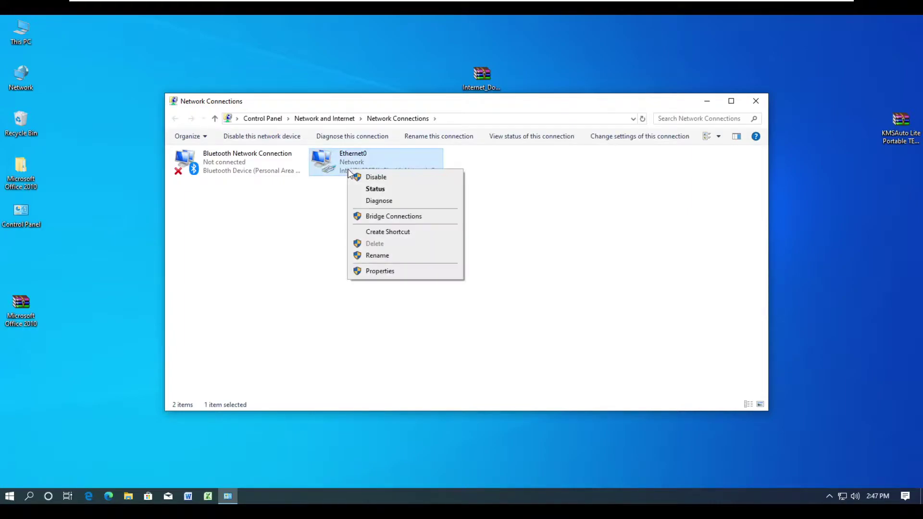
pyautogui.click(313, 214)
pyautogui.rightClick(367, 169)
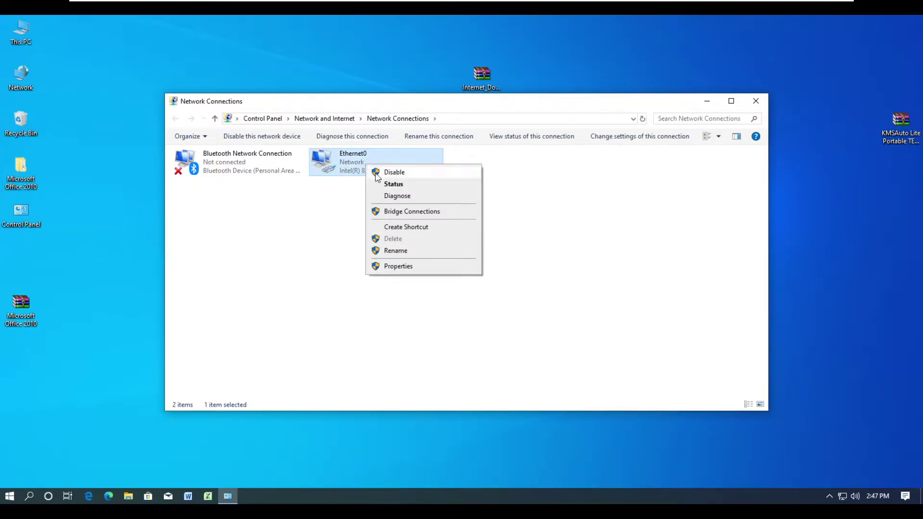
pyautogui.click(331, 198)
pyautogui.click(351, 174)
pyautogui.rightClick(349, 169)
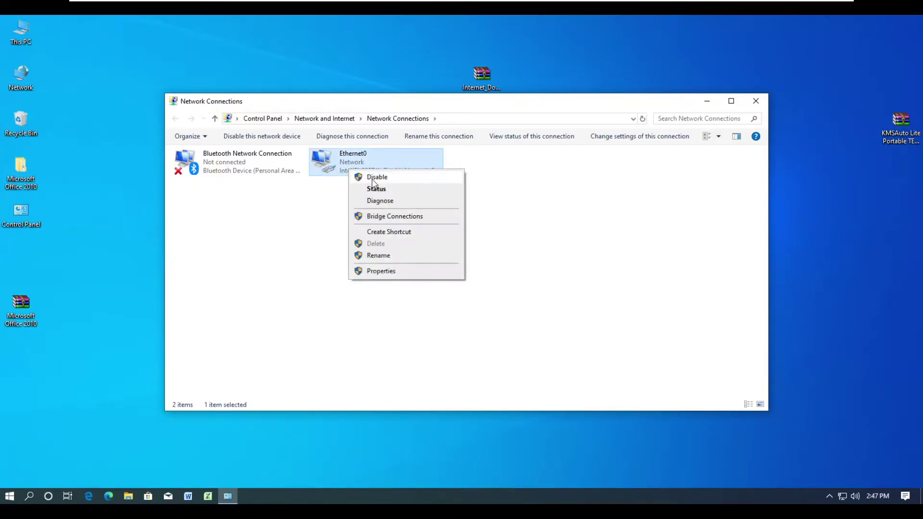
pyautogui.click(373, 178)
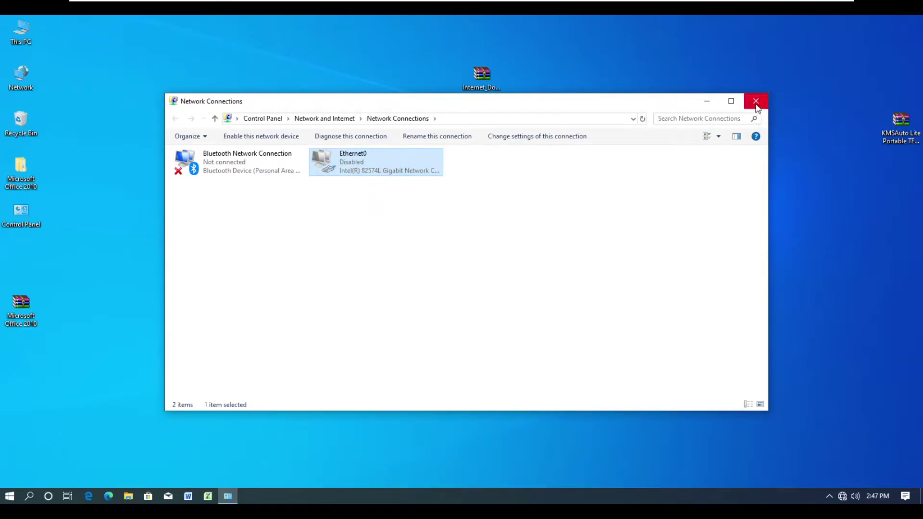
pyautogui.click(756, 103)
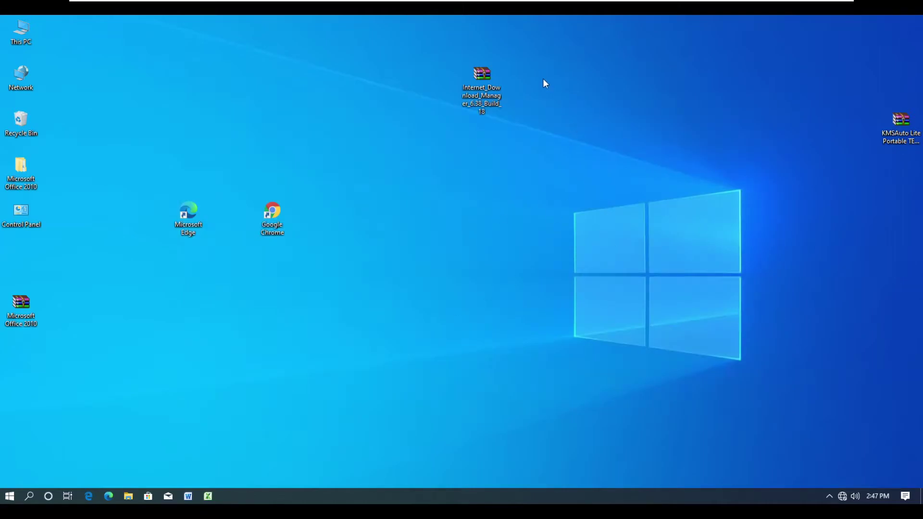
# Move the Internet Download Manager archive lower and extract it into the folder Internet_Download_Manager_6.38_Build_18 on the desktop.
pyautogui.moveTo(477, 76); pyautogui.dragTo(519, 170)
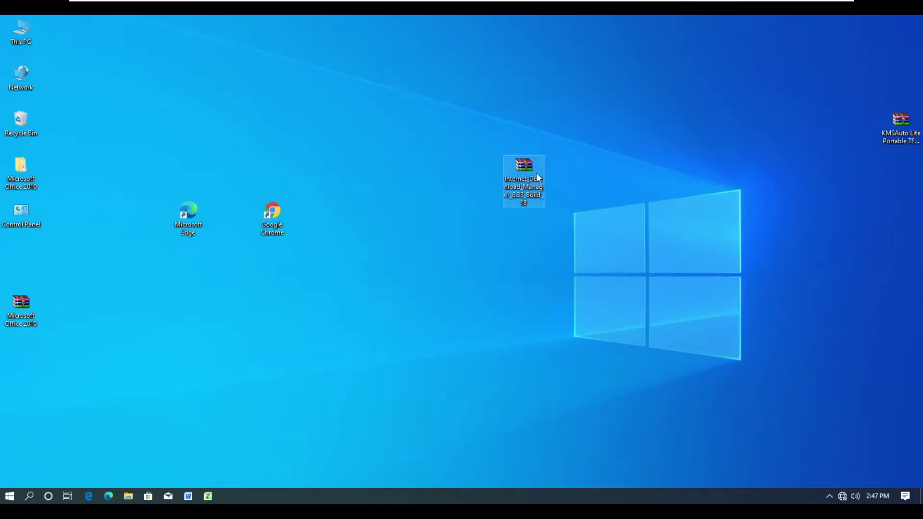
pyautogui.rightClick(527, 165)
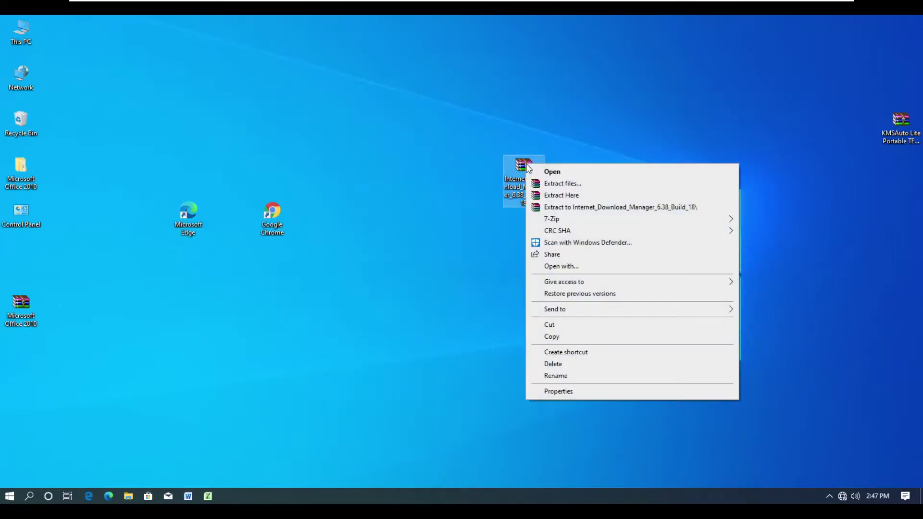
pyautogui.click(594, 207)
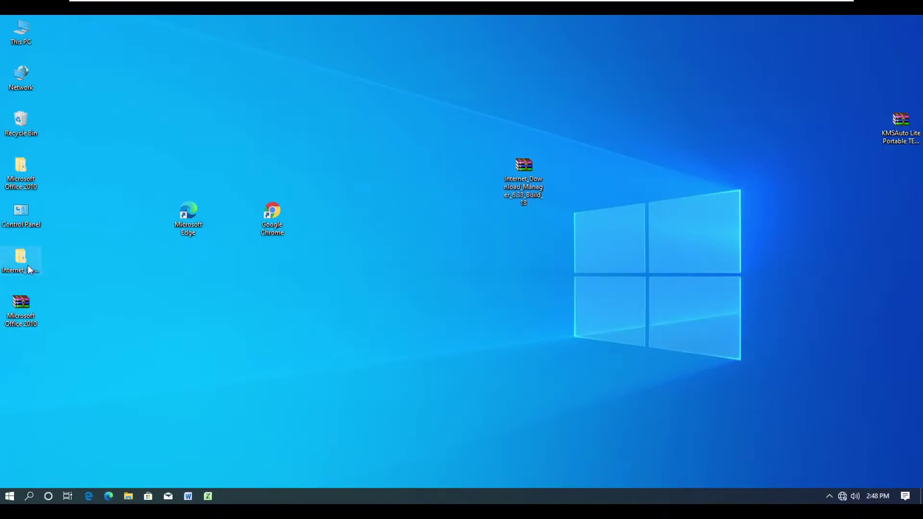
# Open the innermost extracted Internet Download Manager folder and launch the idman638build18f installer, allowing it to make changes.
pyautogui.doubleClick(21, 258)
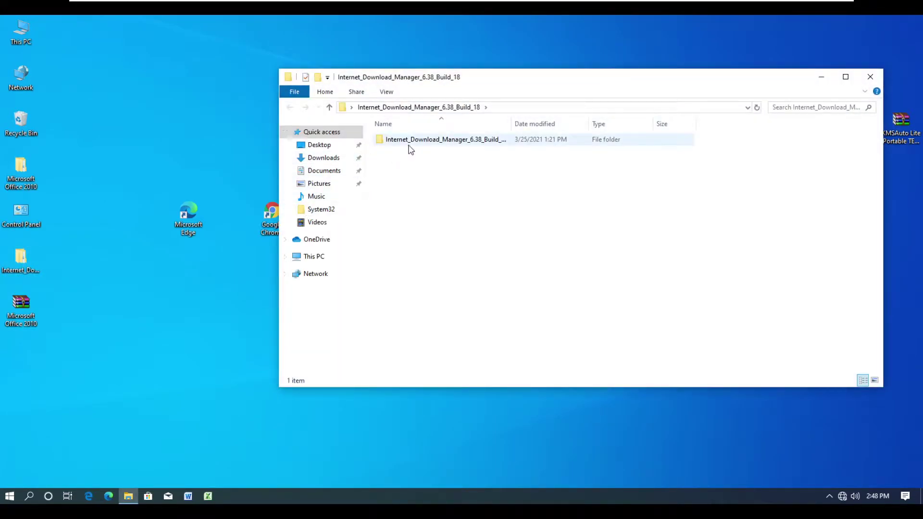
pyautogui.doubleClick(415, 144)
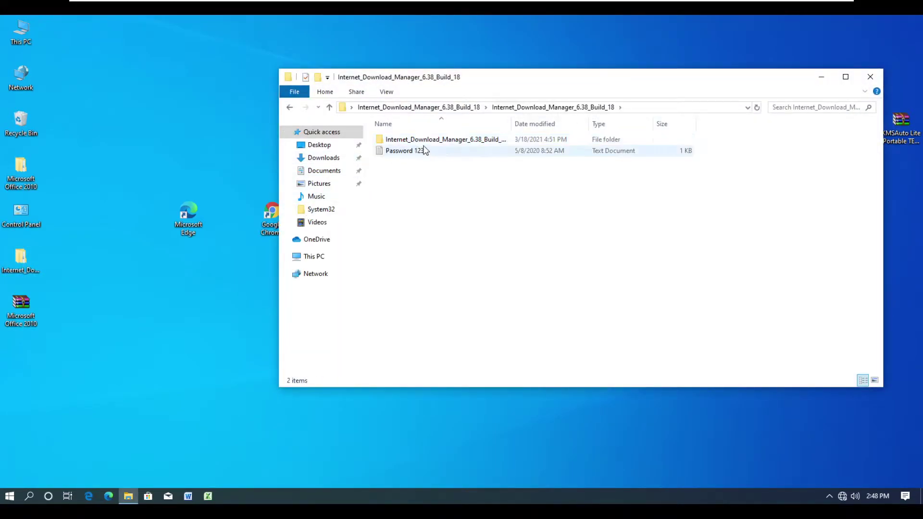
pyautogui.doubleClick(426, 144)
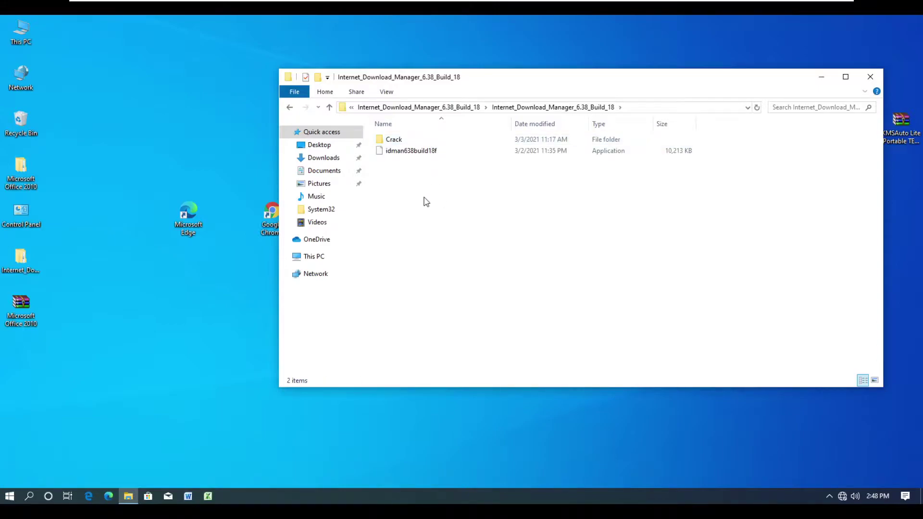
pyautogui.click(422, 152)
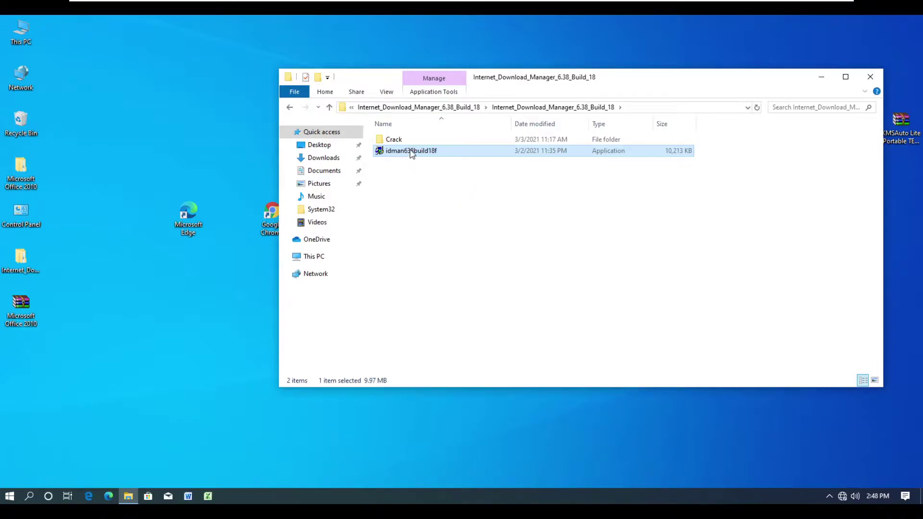
pyautogui.doubleClick(410, 150)
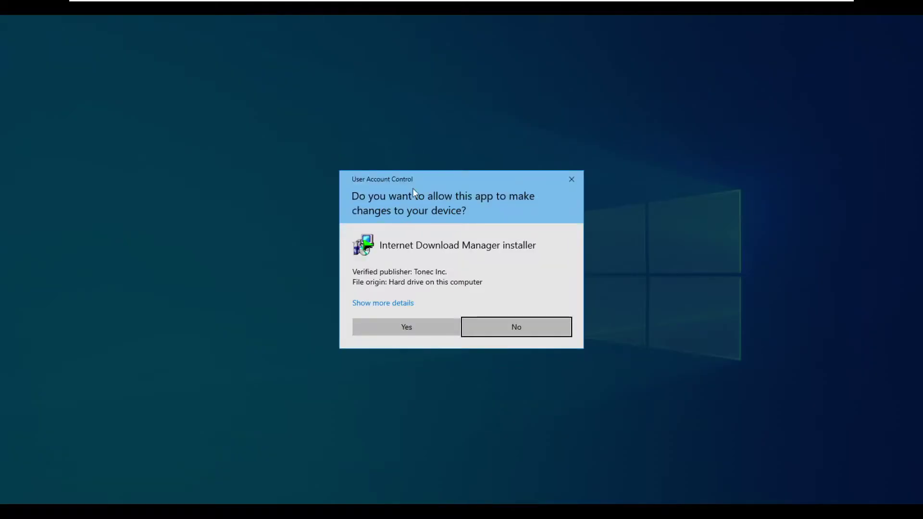
pyautogui.click(406, 327)
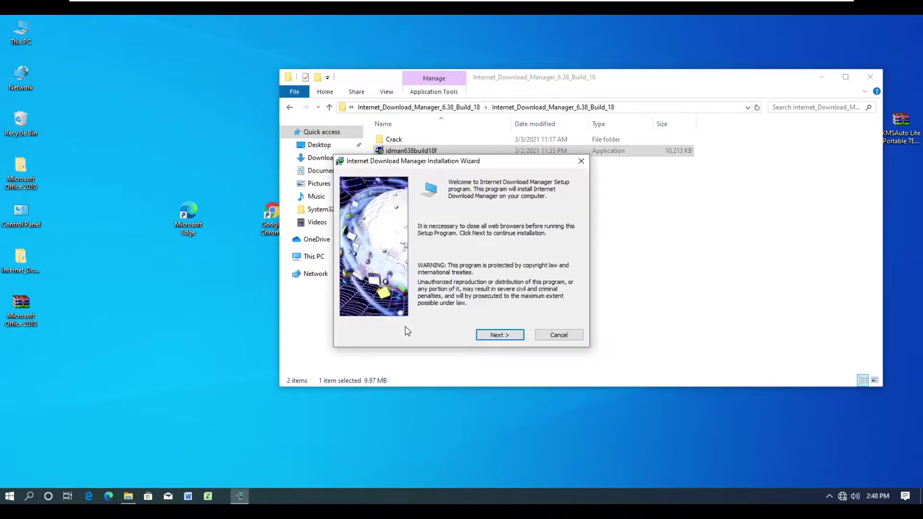
# Install Internet Download Manager, accepting the license terms and keeping the default destination folder and desktop icon option.
pyautogui.click(500, 340)
pyautogui.click(435, 312)
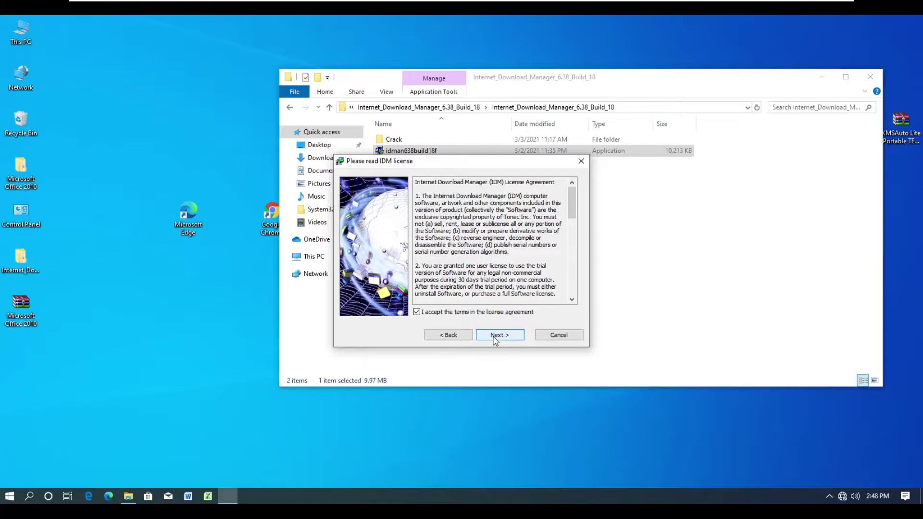
pyautogui.click(495, 339)
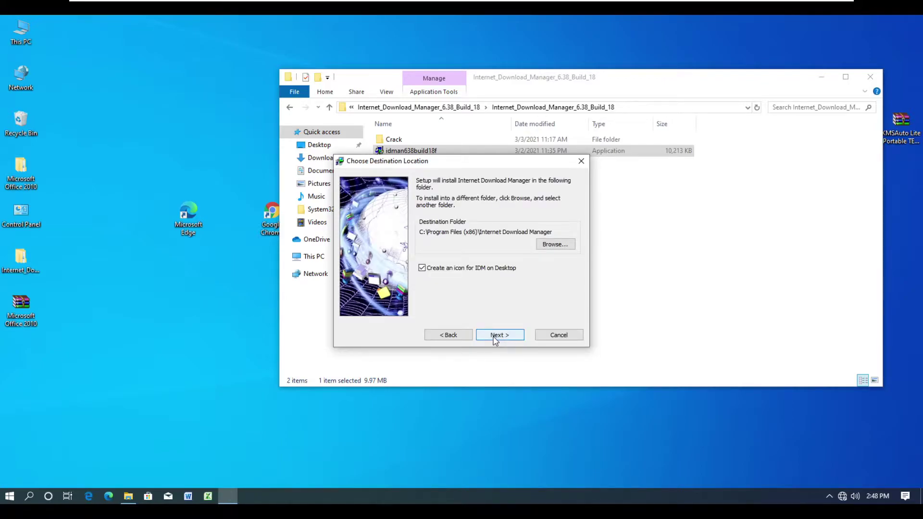
pyautogui.click(495, 340)
pyautogui.click(495, 336)
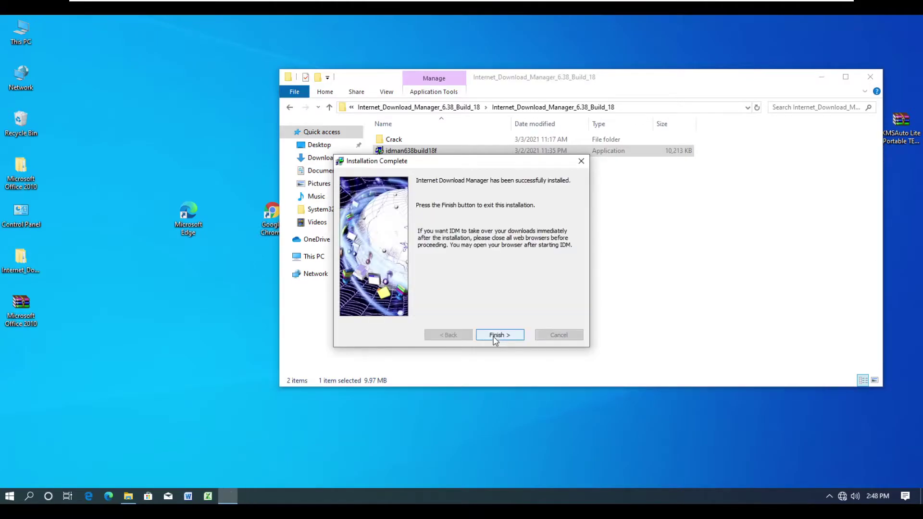
pyautogui.click(498, 336)
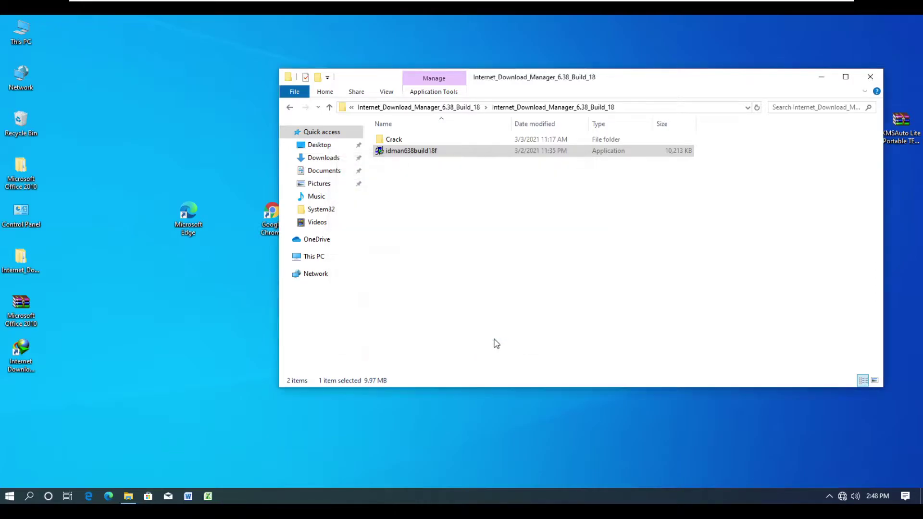
# Shift the folder window aside and dismiss the Google Chrome Integration instructions.
pyautogui.moveTo(538, 82); pyautogui.dragTo(615, 80)
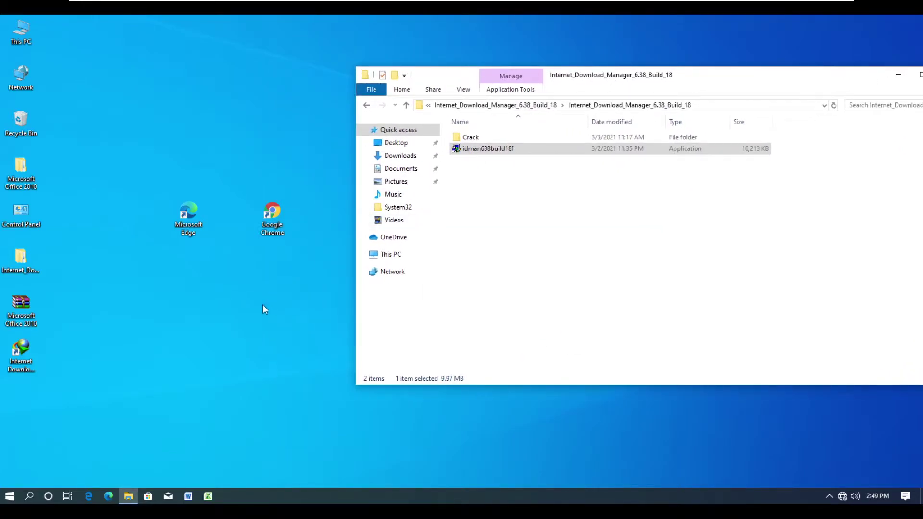
pyautogui.click(27, 359)
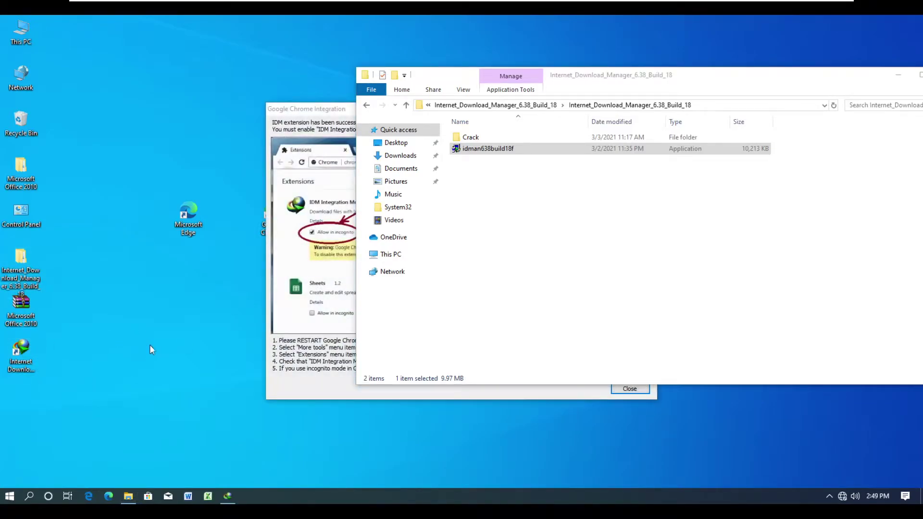
pyautogui.click(312, 111)
pyautogui.moveTo(327, 111); pyautogui.dragTo(179, 119)
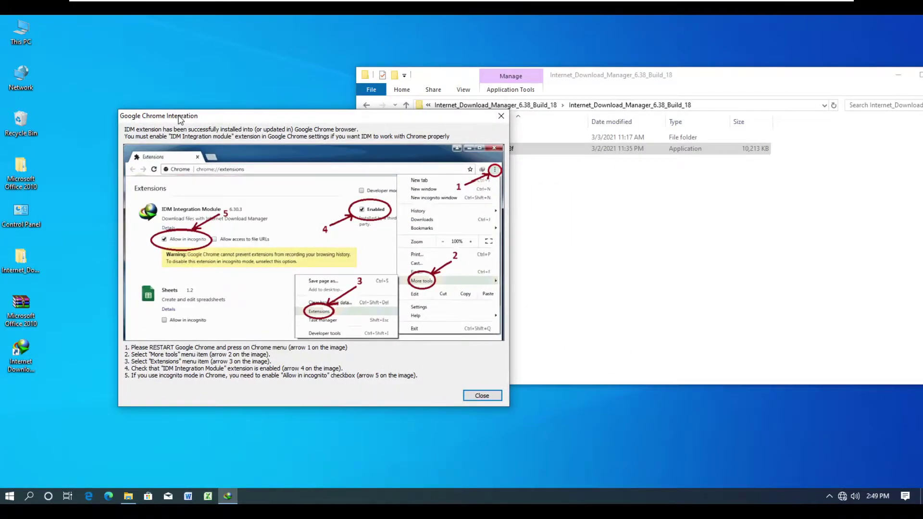
pyautogui.click(481, 396)
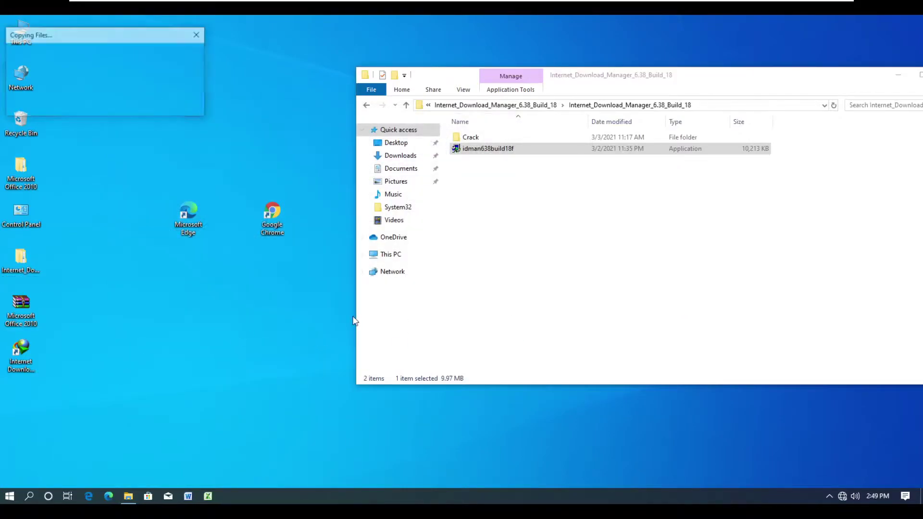
# Open the Crack folder inside the extracted Internet Download Manager folder.
pyautogui.click(473, 138)
pyautogui.doubleClick(475, 139)
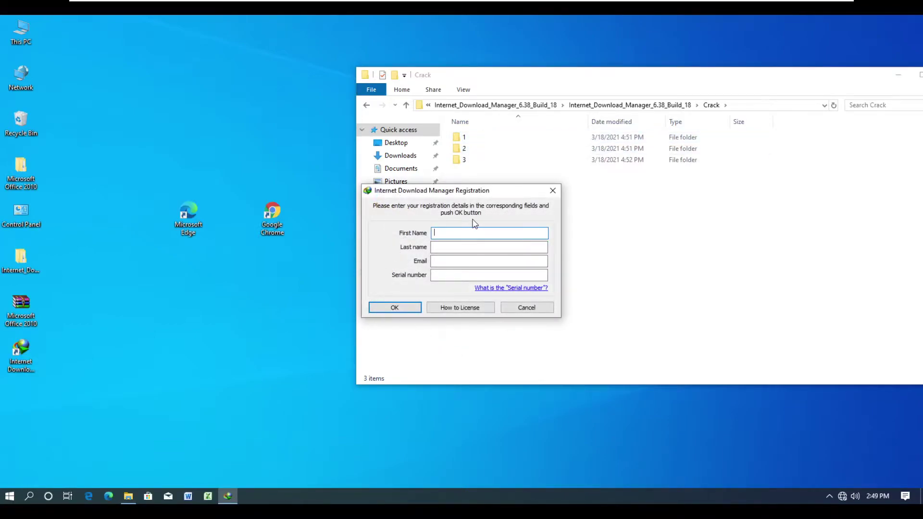
# Move the Internet Download Manager registration dialog aside and cancel it, and open folder 1 inside the Crack folder.
pyautogui.moveTo(470, 195); pyautogui.dragTo(211, 265)
pyautogui.click(174, 343)
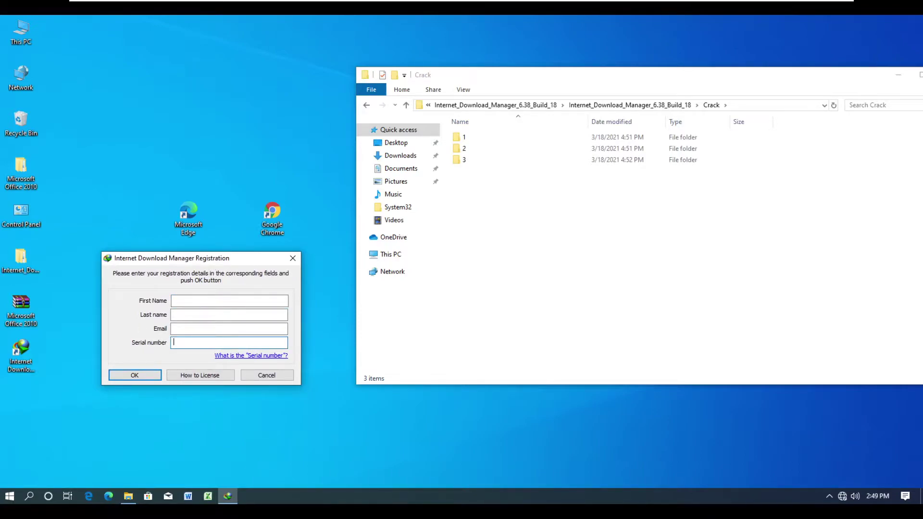
pyautogui.click(266, 375)
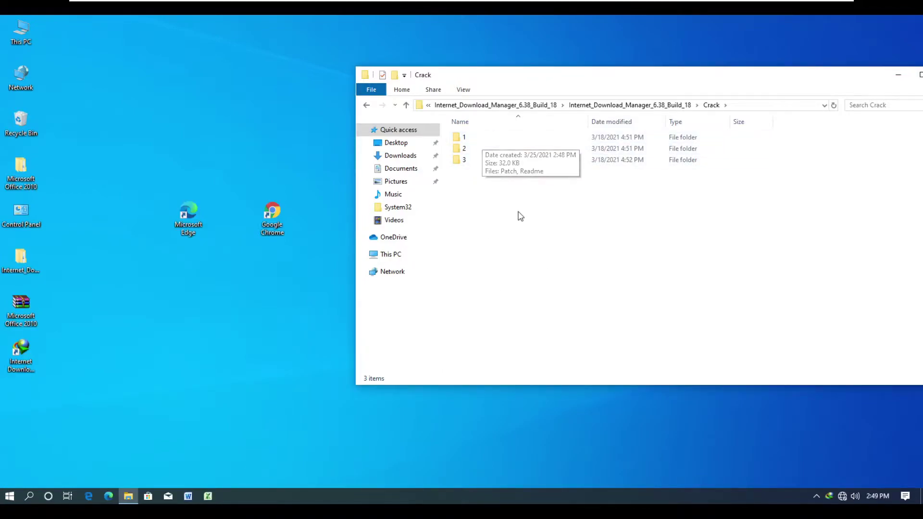
pyautogui.click(553, 190)
pyautogui.doubleClick(482, 139)
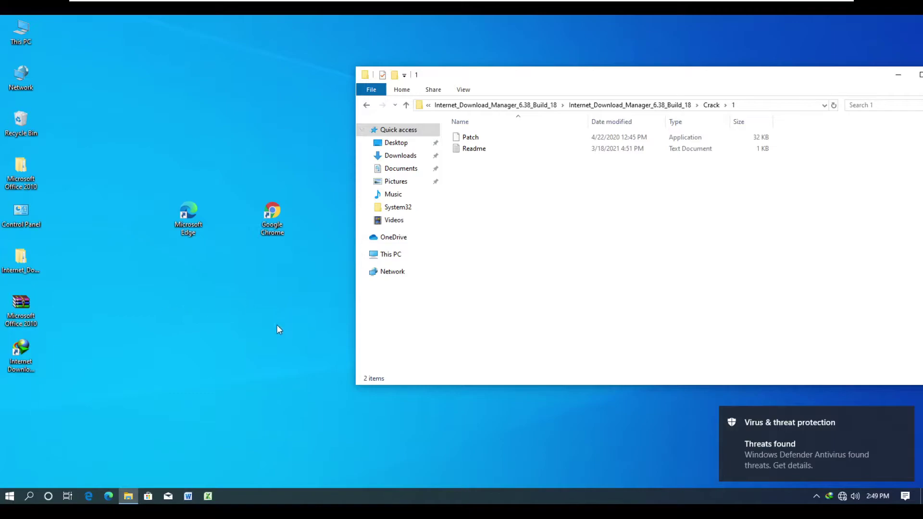
# Turn off real-time protection in the Windows Security virus and threat protection settings, and dismiss the notification about turning virus protection on.
pyautogui.click(784, 447)
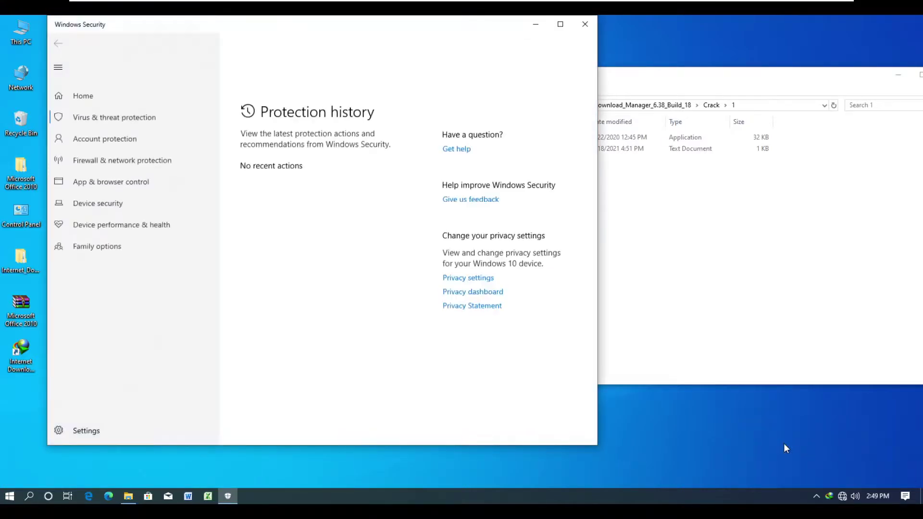
pyautogui.click(295, 294)
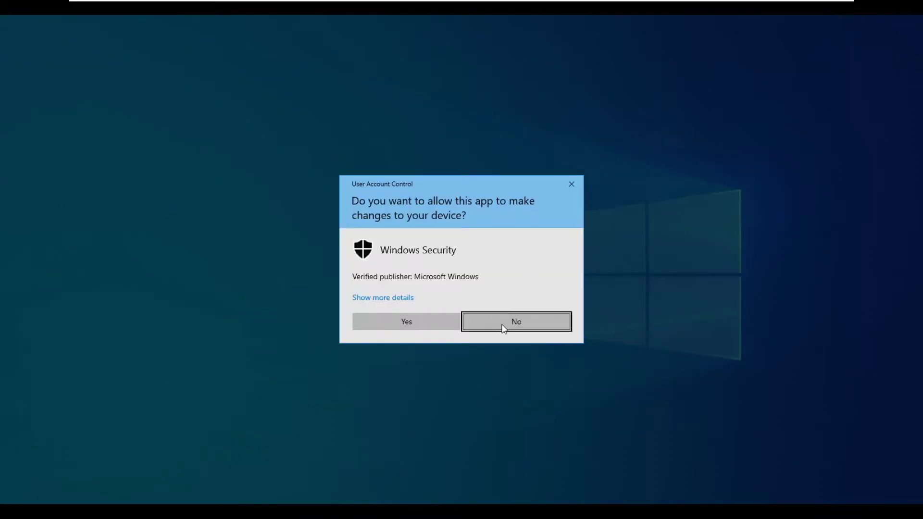
pyautogui.click(517, 322)
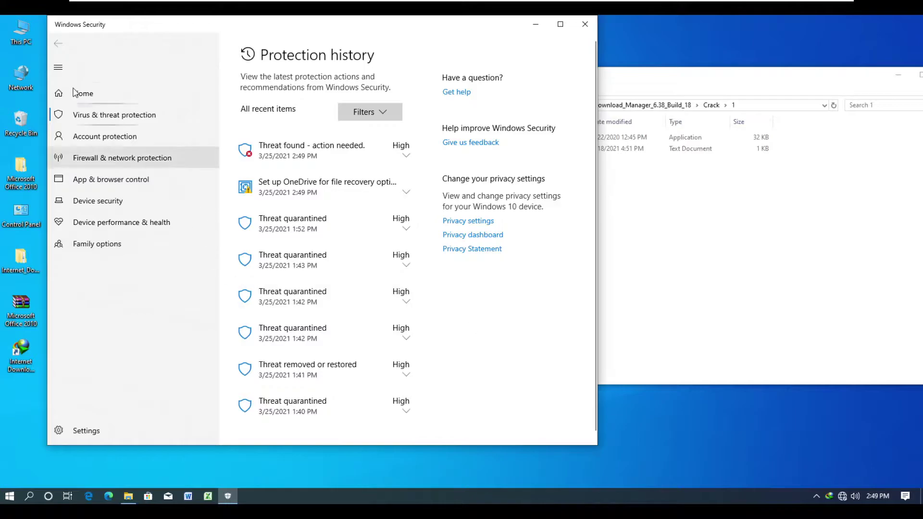
pyautogui.click(92, 114)
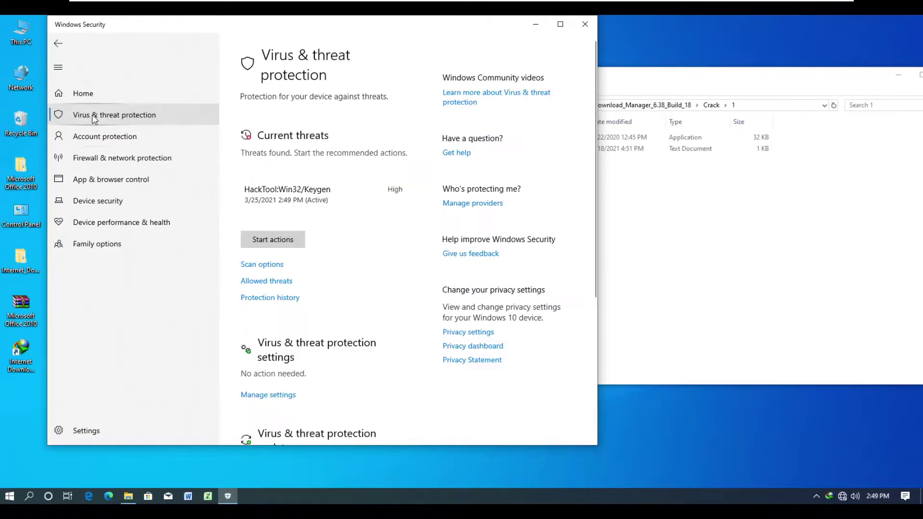
pyautogui.click(248, 397)
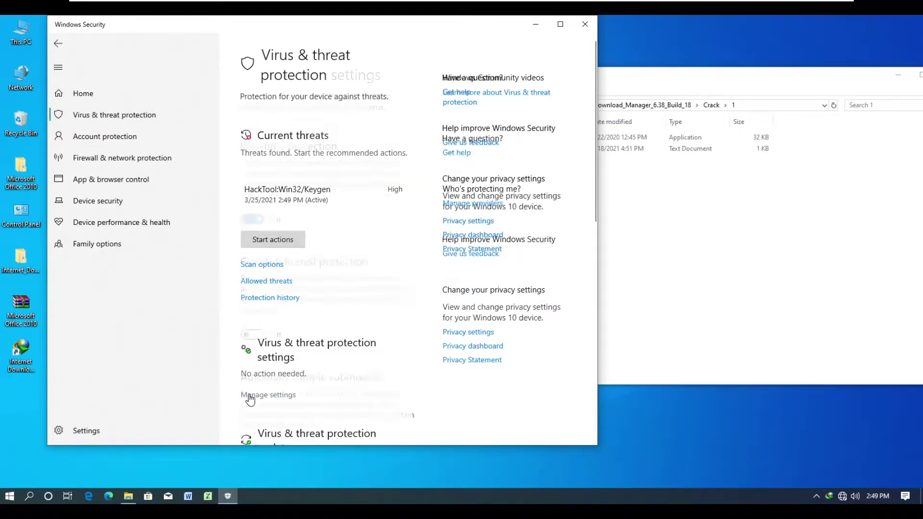
pyautogui.click(247, 223)
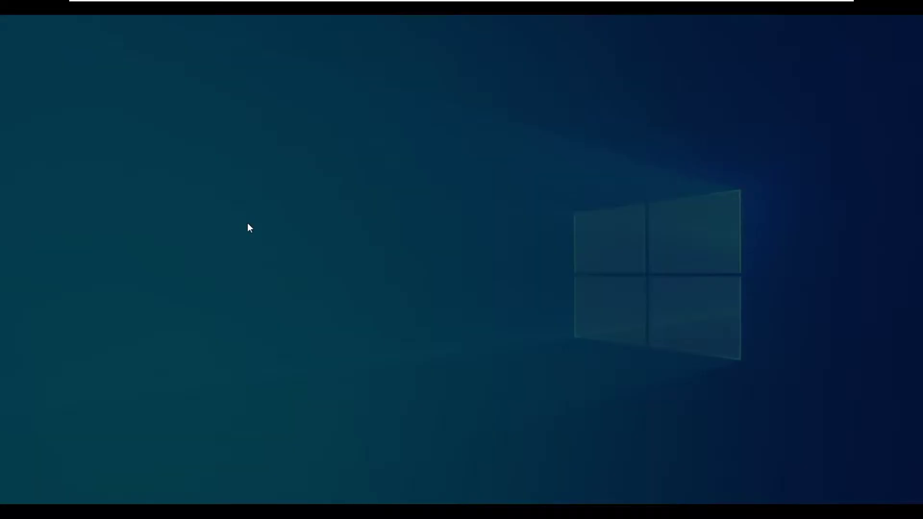
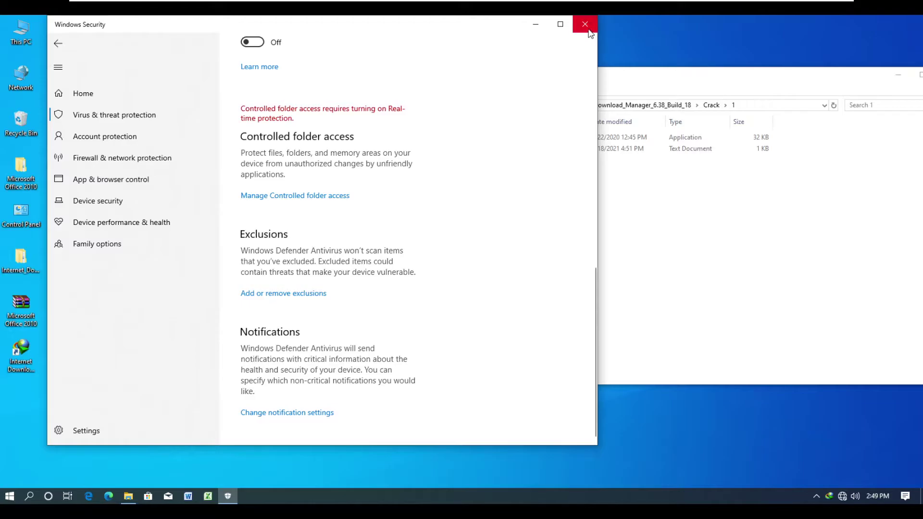
pyautogui.click(585, 24)
pyautogui.moveTo(496, 79); pyautogui.dragTo(327, 74)
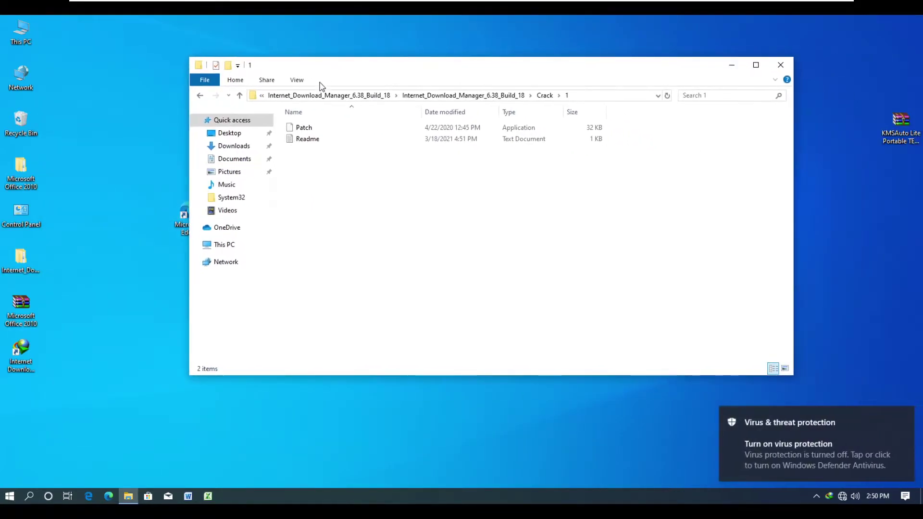
pyautogui.click(907, 418)
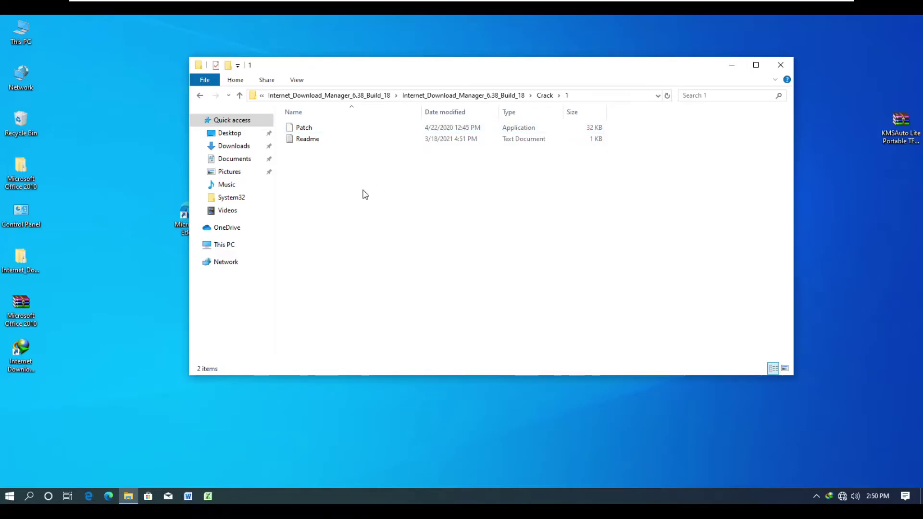
# Delete the extracted Internet Download Manager folder from the desktop and extract the Internet_Download_Manager_6.38_Build_18 archive again.
pyautogui.click(780, 65)
pyautogui.click(27, 263)
pyautogui.press('Delete')
pyautogui.click(524, 165)
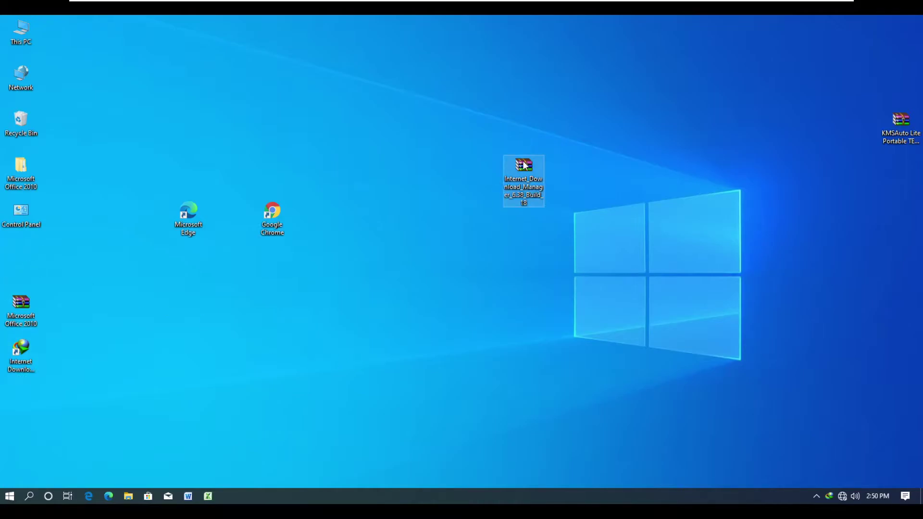
pyautogui.rightClick(524, 165)
pyautogui.click(558, 205)
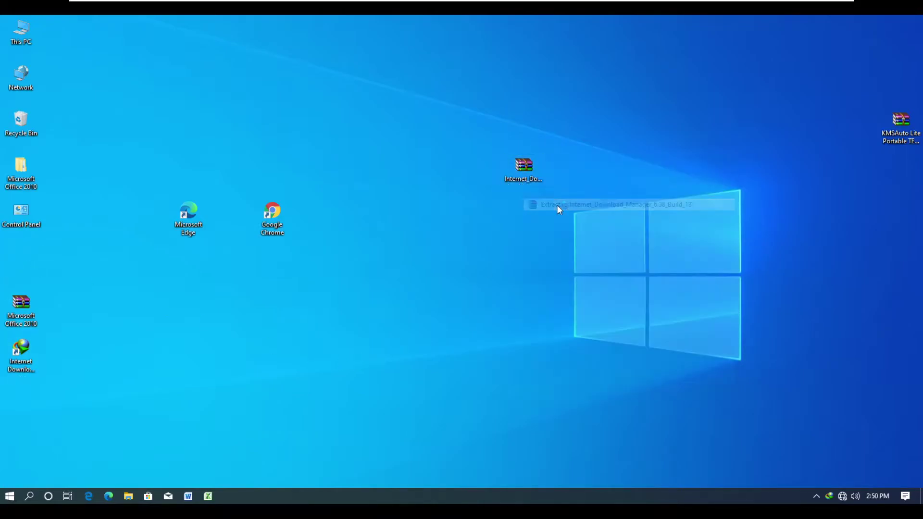
pyautogui.click(458, 346)
# Open folder 1 inside the Crack folder of the newly extracted Internet Download Manager folder and refresh its contents.
pyautogui.doubleClick(22, 259)
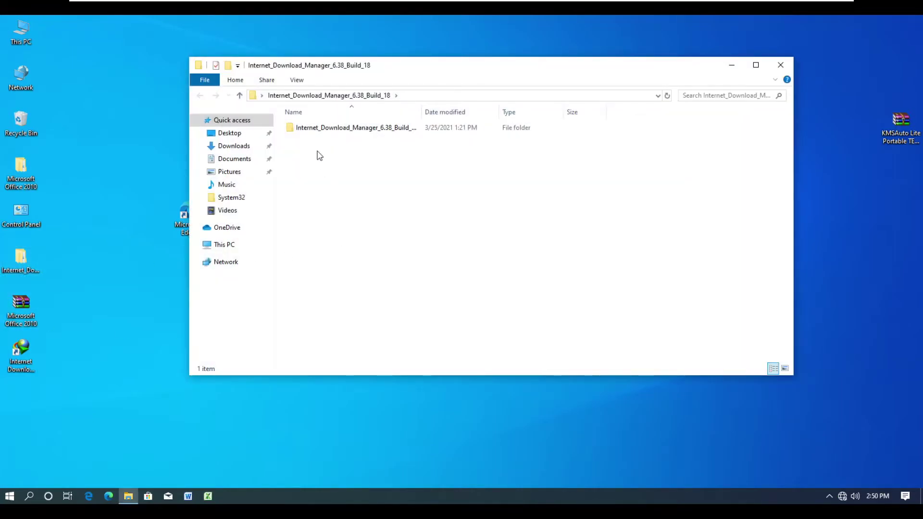
pyautogui.doubleClick(330, 130)
pyautogui.doubleClick(325, 131)
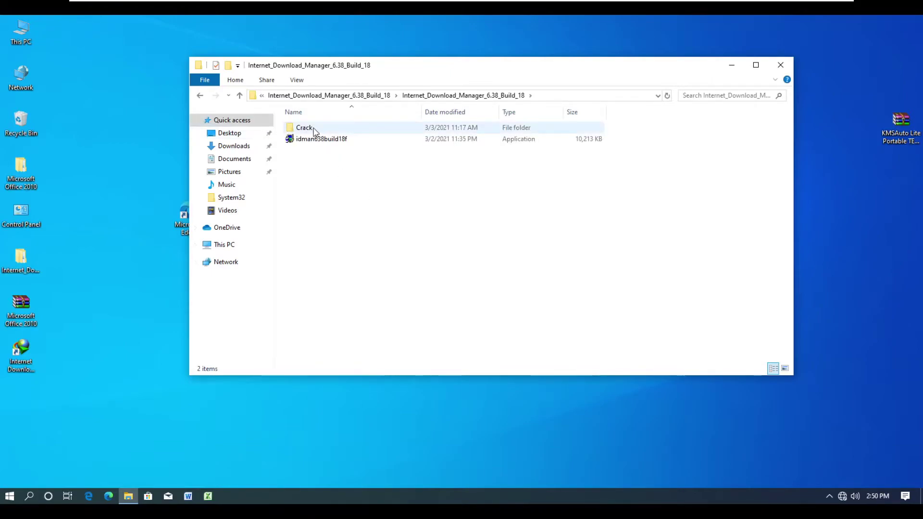
pyautogui.doubleClick(308, 128)
pyautogui.doubleClick(316, 132)
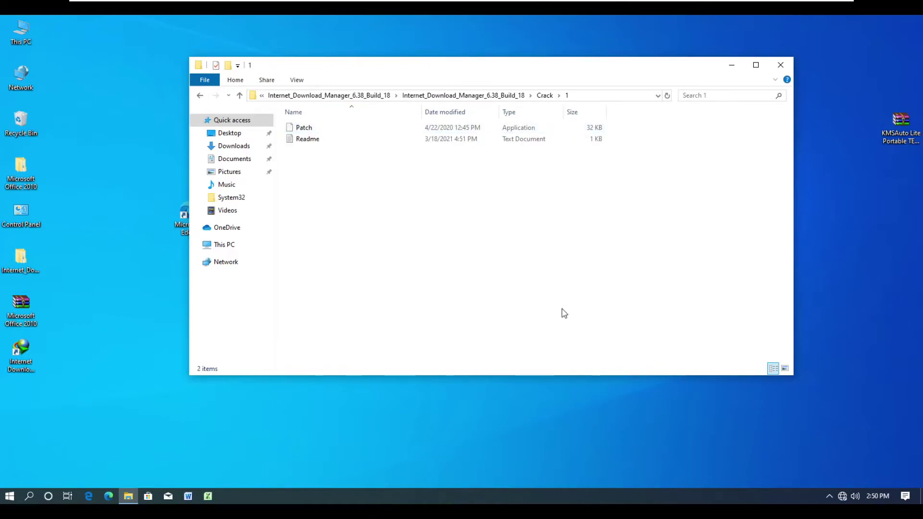
pyautogui.rightClick(417, 245)
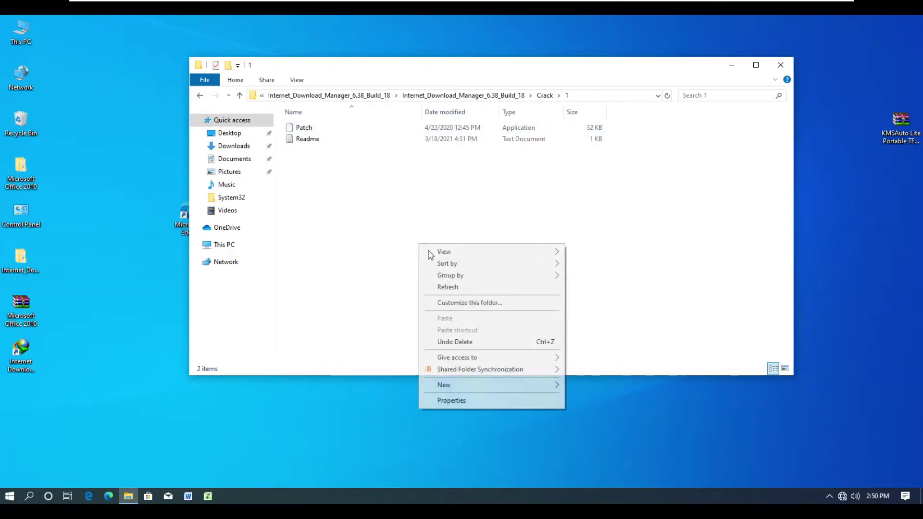
pyautogui.click(453, 288)
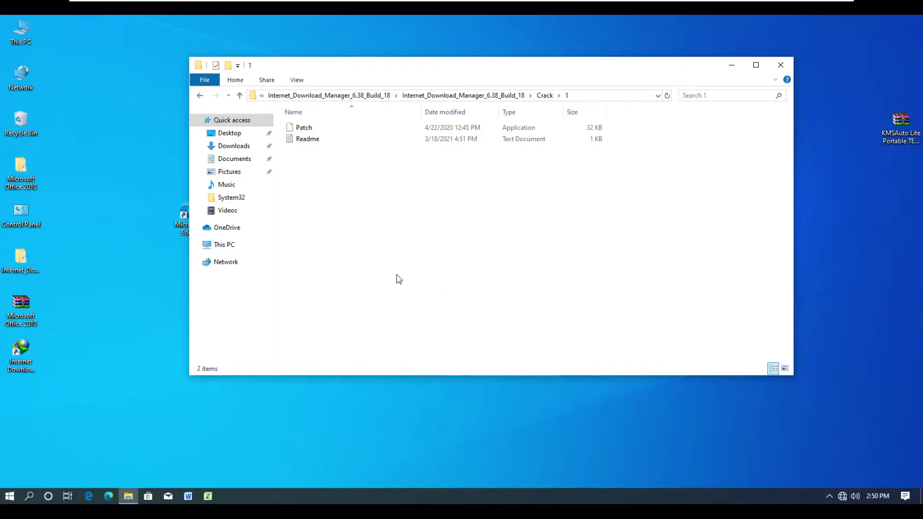
# Try to copy the Patch file from folder 1 into the Internet Download Manager installation folder, and close both folder windows.
pyautogui.click(310, 129)
pyautogui.rightClick(313, 130)
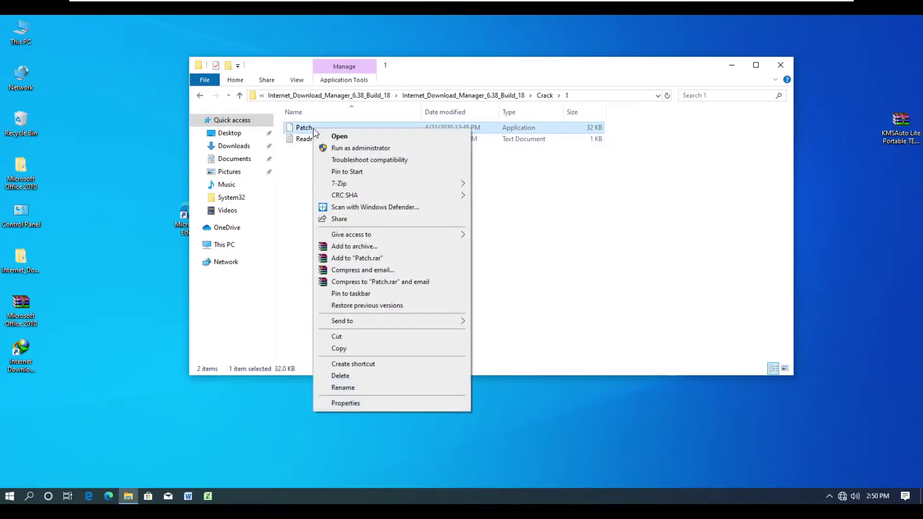
pyautogui.click(348, 349)
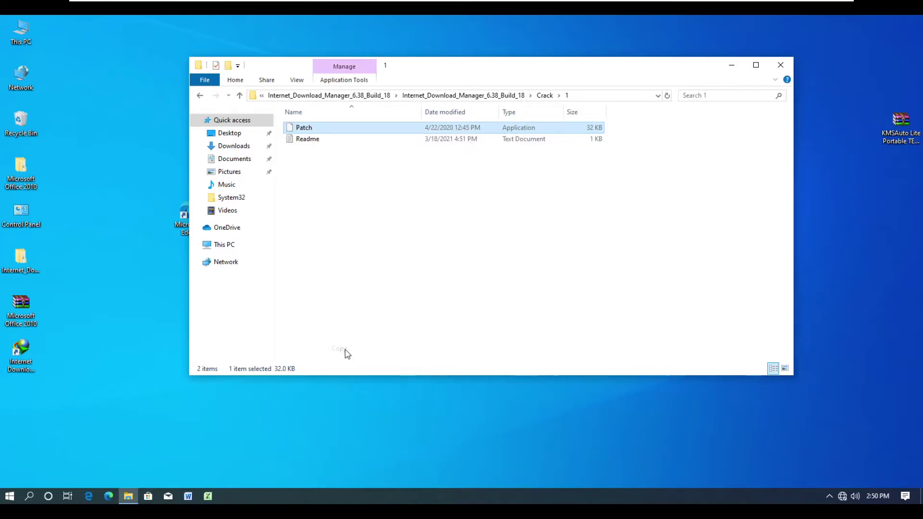
pyautogui.click(100, 413)
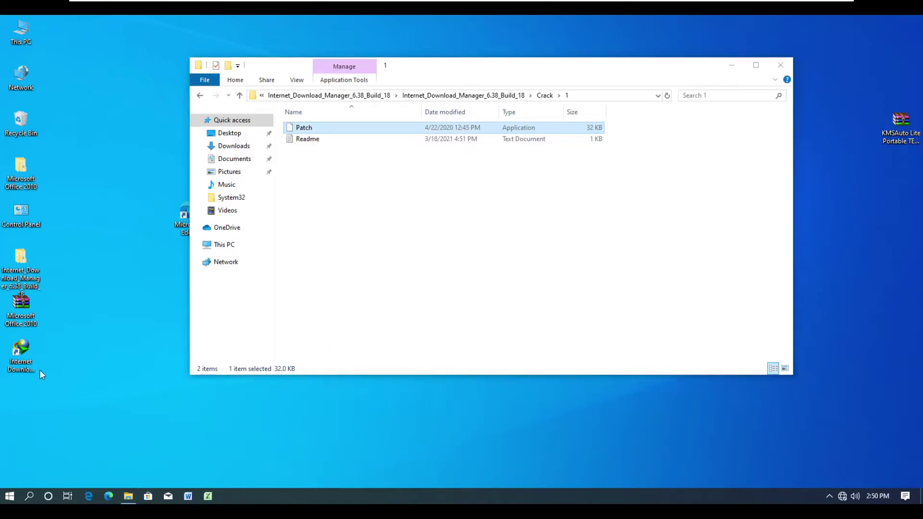
pyautogui.click(27, 347)
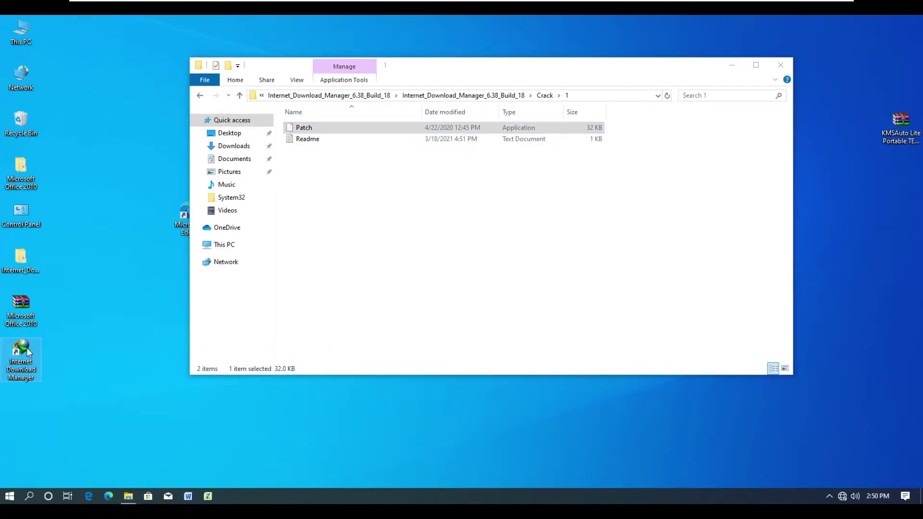
pyautogui.rightClick(27, 347)
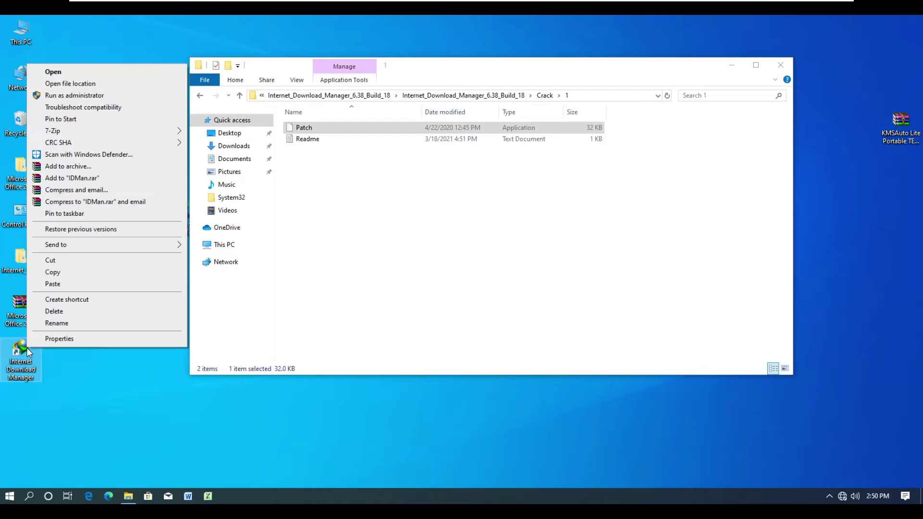
pyautogui.click(90, 84)
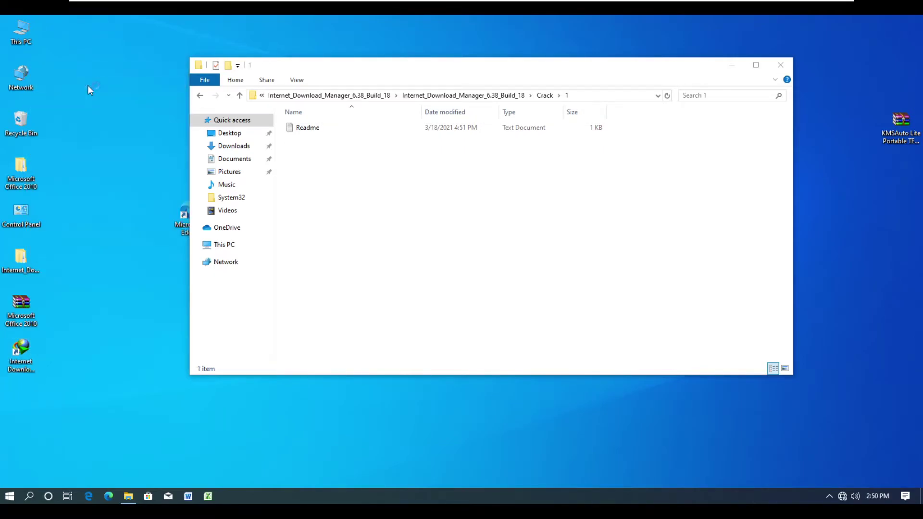
pyautogui.rightClick(672, 195)
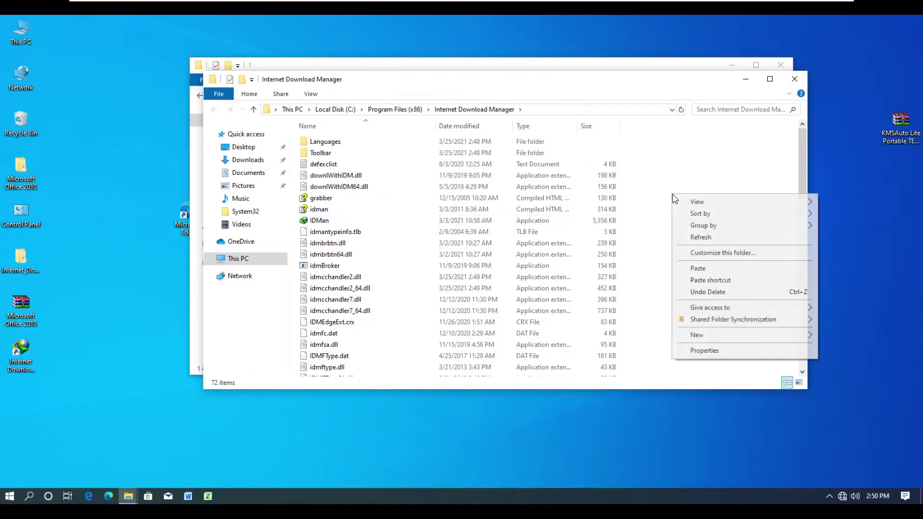
pyautogui.click(697, 269)
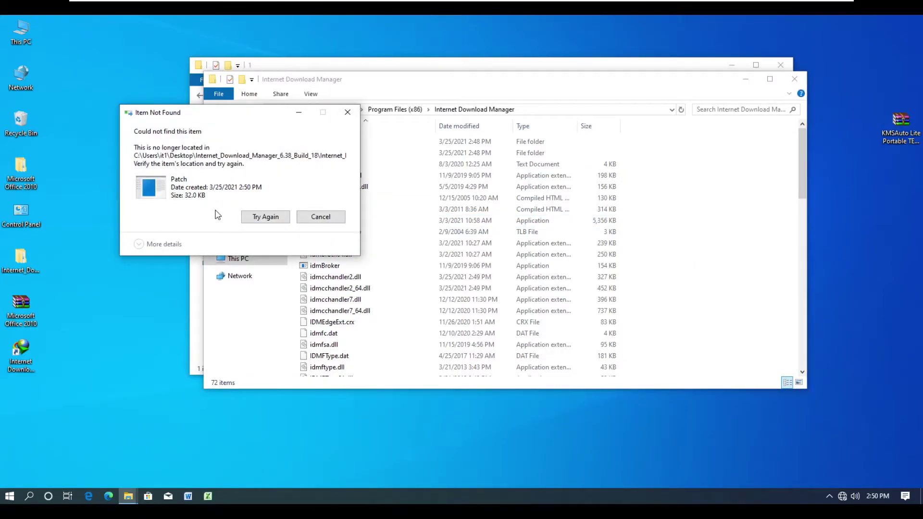
pyautogui.click(314, 218)
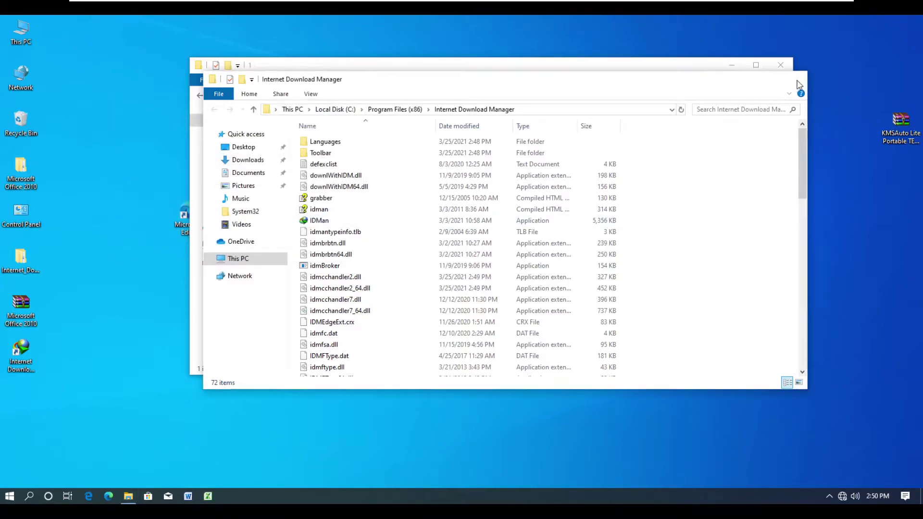
pyautogui.click(797, 81)
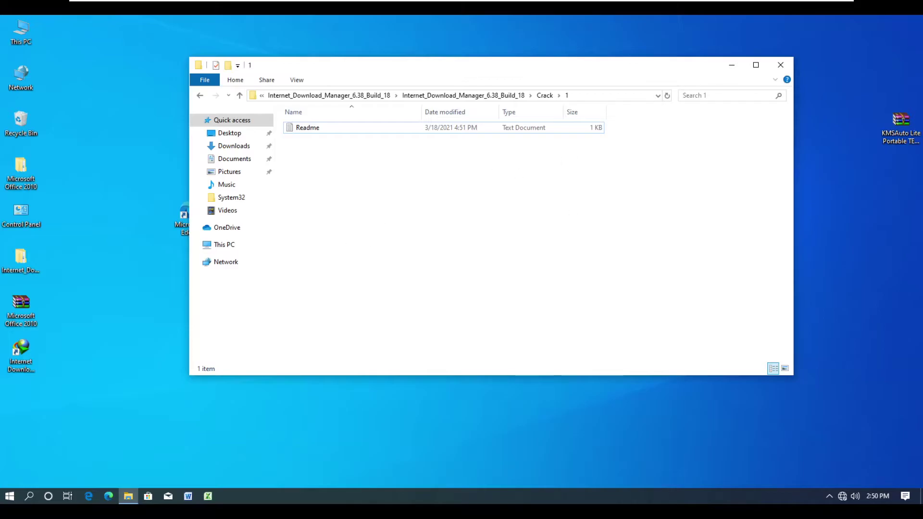
pyautogui.click(780, 65)
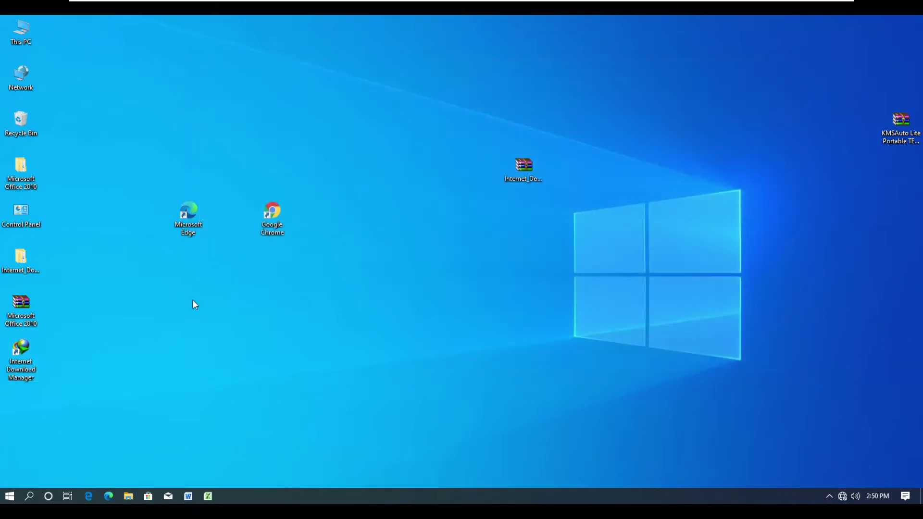
# Replace the desktop's extracted Internet Download Manager folder by deleting it and extracting the archive into its own named folder.
pyautogui.click(22, 259)
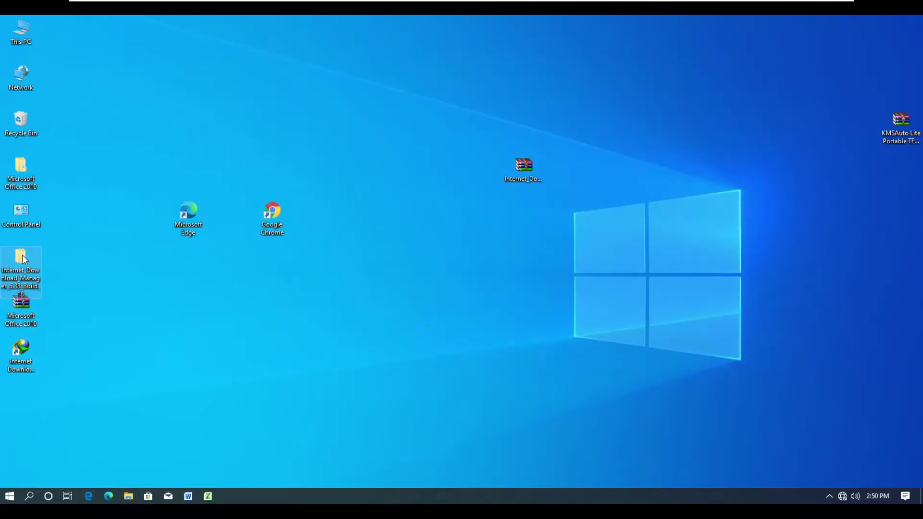
pyautogui.press('Delete')
pyautogui.click(528, 175)
pyautogui.rightClick(528, 174)
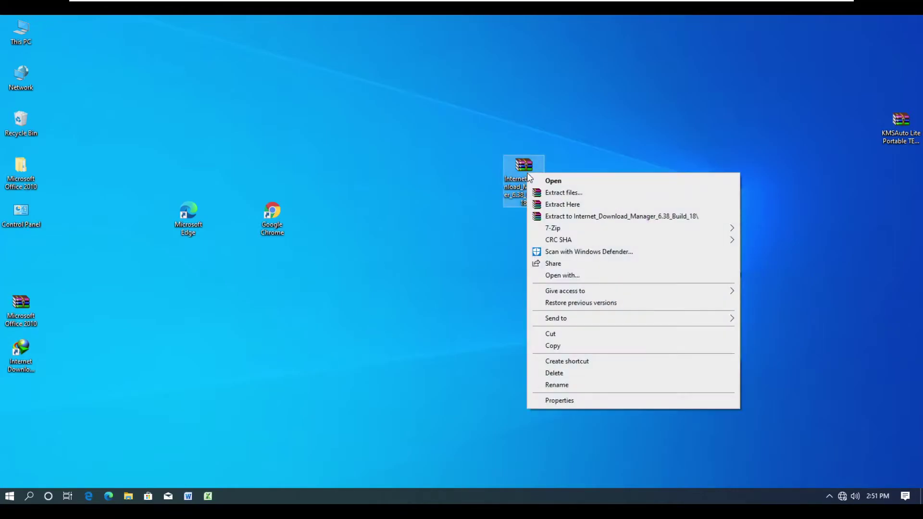
pyautogui.click(563, 217)
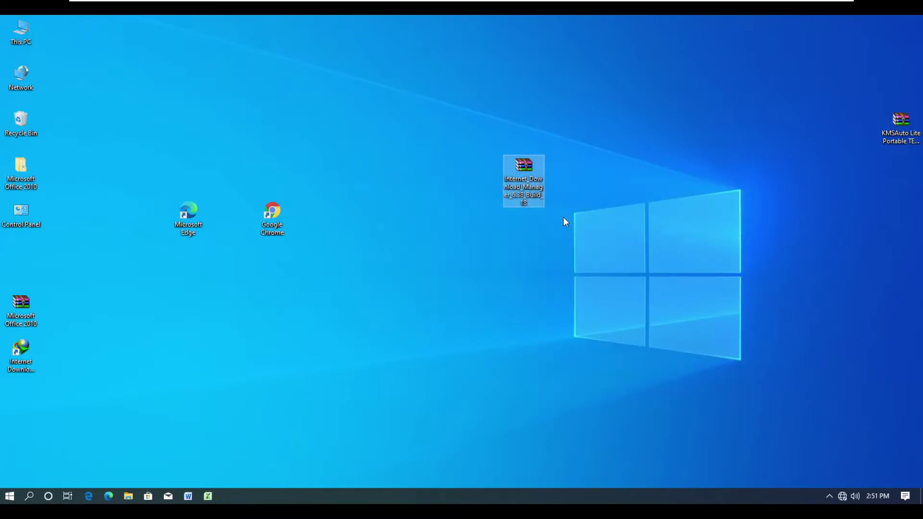
# Open folder 1 inside the Crack folder of the extracted Internet Download Manager folder on the desktop.
pyautogui.doubleClick(21, 260)
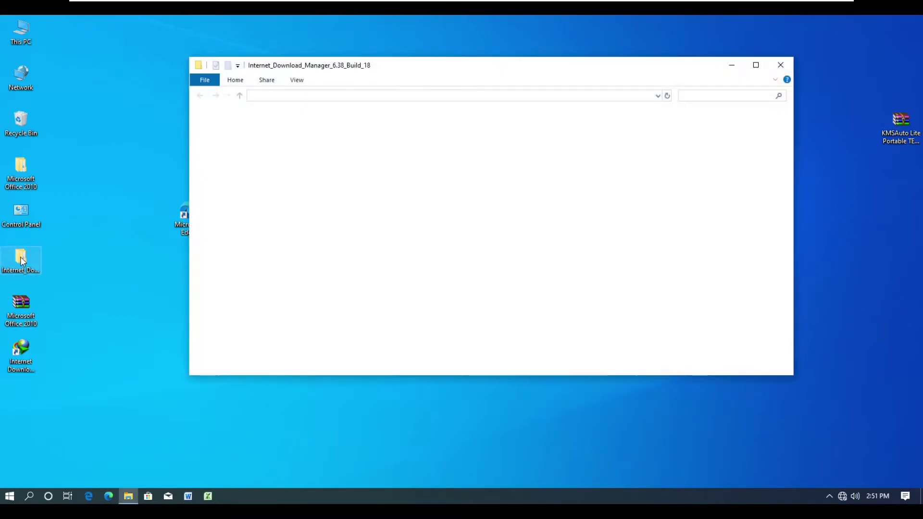
pyautogui.click(314, 132)
pyautogui.doubleClick(313, 131)
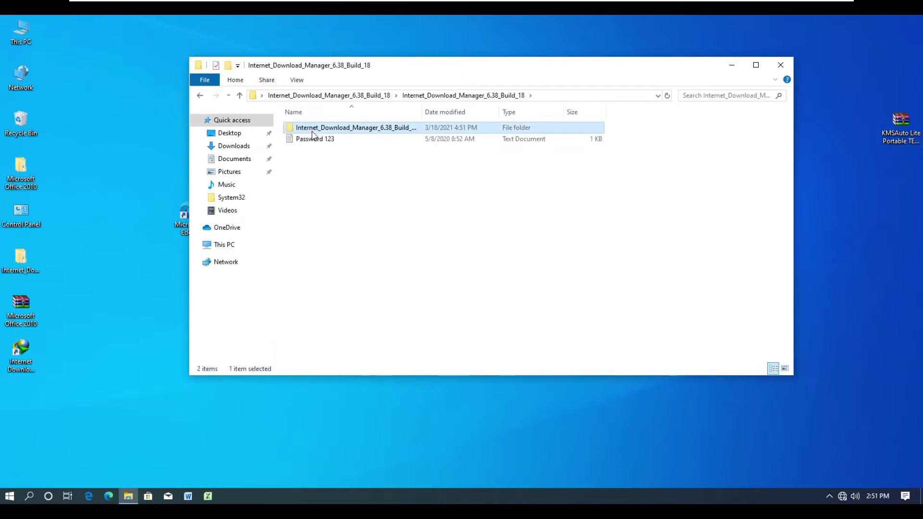
pyautogui.doubleClick(313, 130)
pyautogui.doubleClick(305, 127)
pyautogui.click(315, 133)
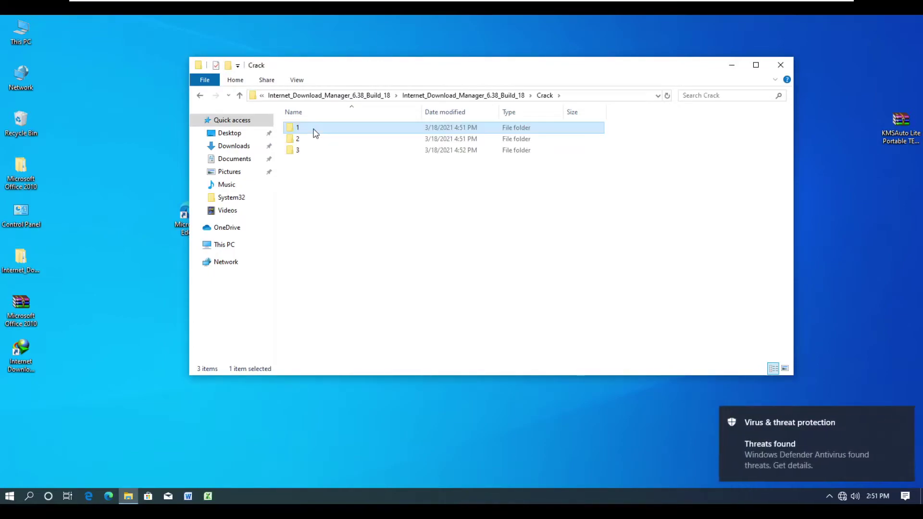
pyautogui.doubleClick(315, 133)
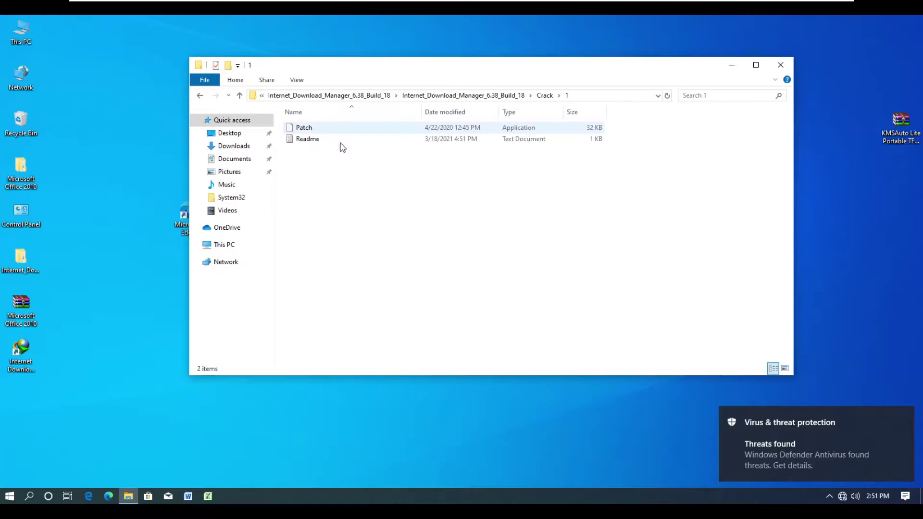
# Review the virus and threat protection settings in Windows Security from the threat notification, and close the window.
pyautogui.click(808, 441)
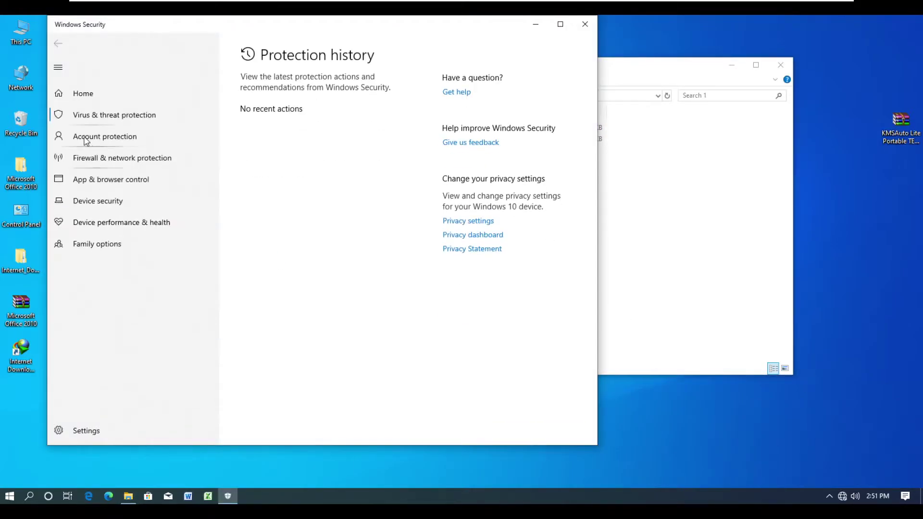
pyautogui.click(96, 121)
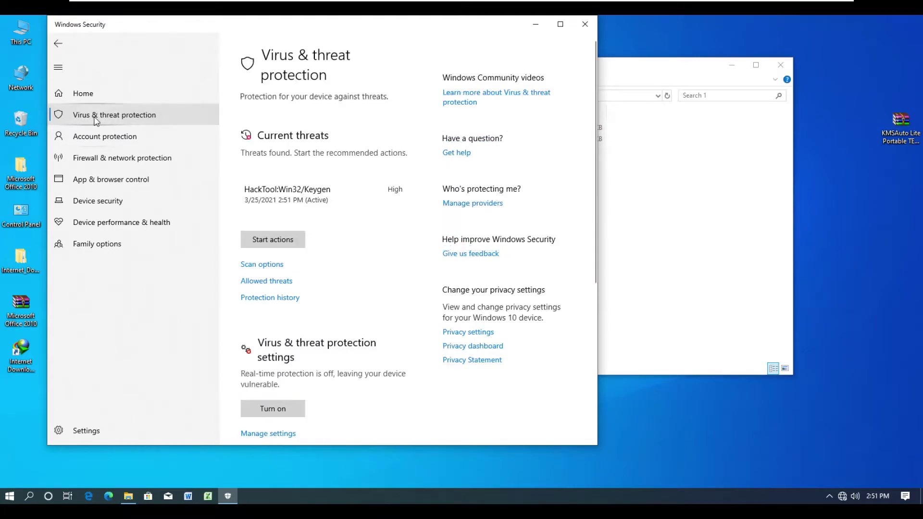
pyautogui.click(268, 434)
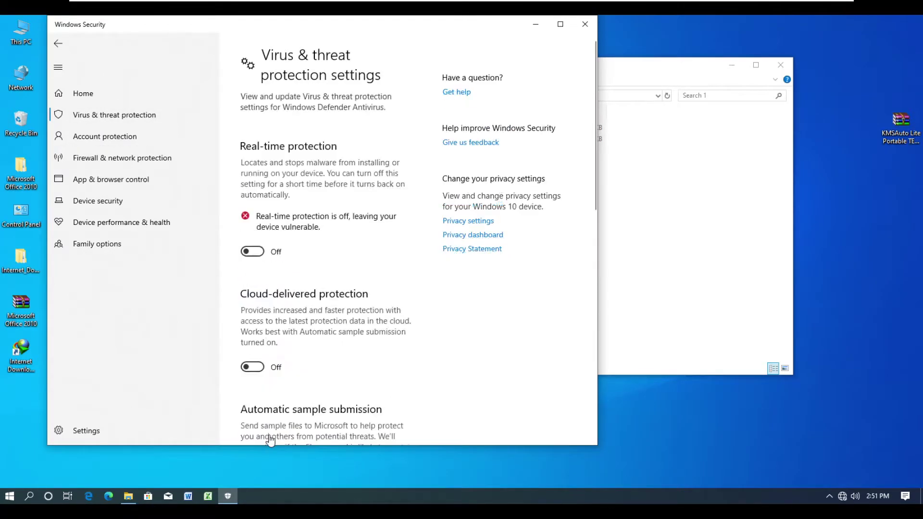
pyautogui.scroll(-8, 384, 259)
pyautogui.scroll(-2, 385, 259)
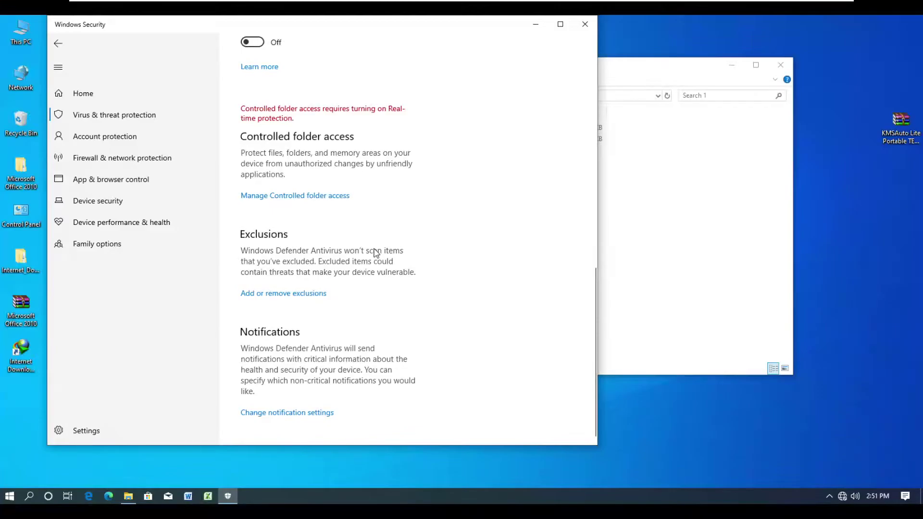
pyautogui.scroll(10, 380, 240)
pyautogui.scroll(-10, 391, 251)
pyautogui.scroll(10, 392, 261)
pyautogui.click(585, 24)
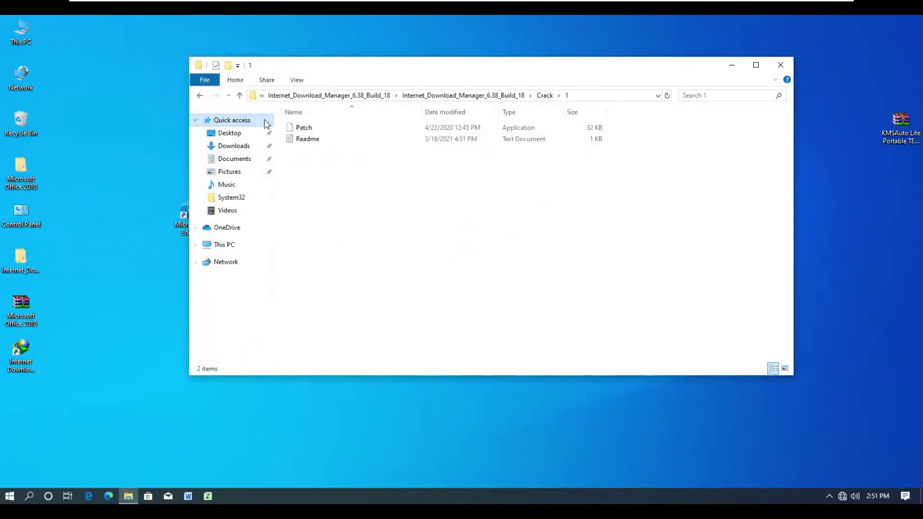
# Close the folder 1 window and extract the Internet_Download_Manager_6.38_Build_18 archive into its own named folder once more.
pyautogui.click(780, 64)
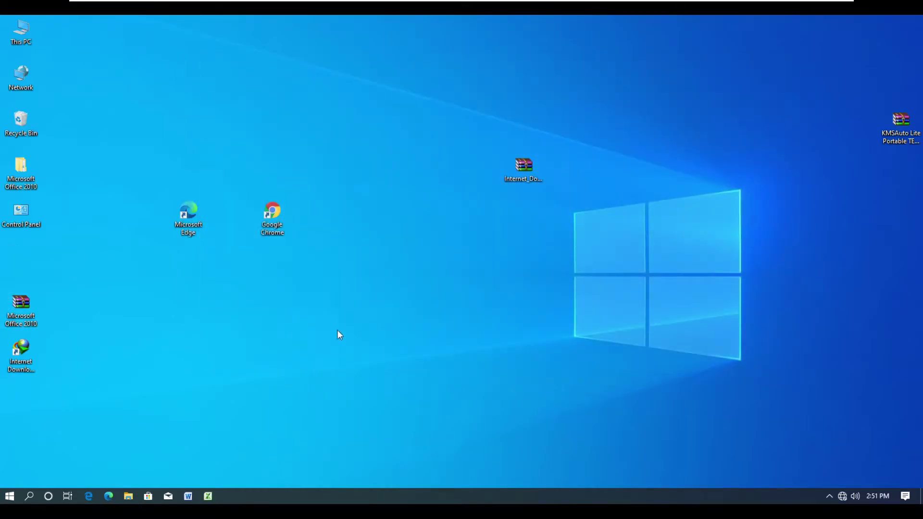
pyautogui.click(532, 164)
pyautogui.rightClick(532, 164)
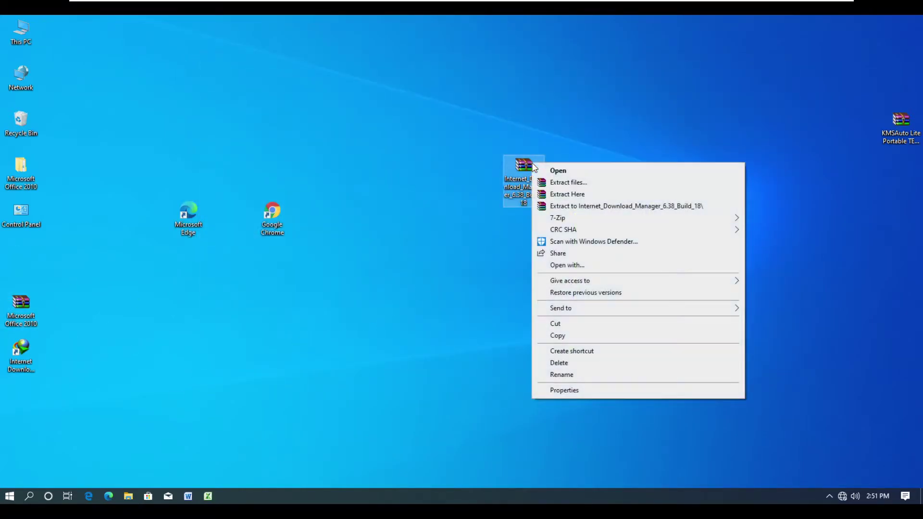
pyautogui.click(557, 207)
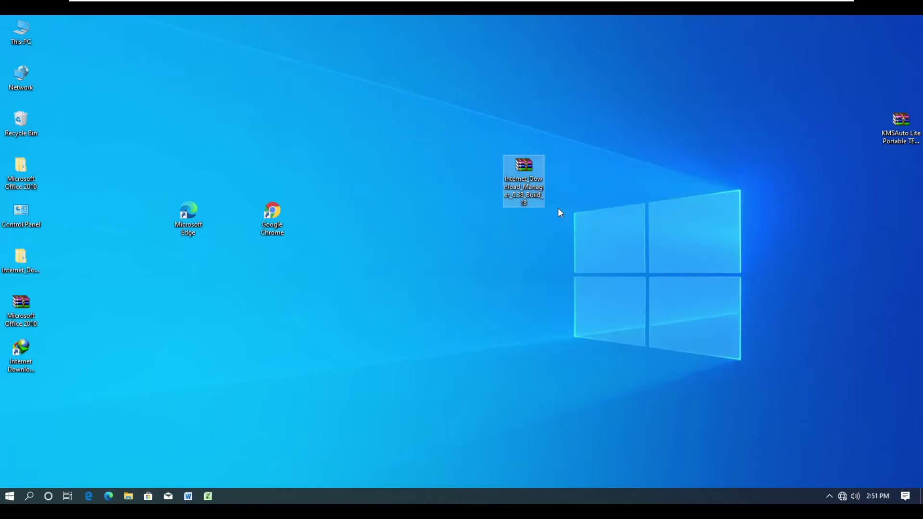
# Copy the Patch file from folder 1 inside the Crack folder of the freshly extracted folder.
pyautogui.click(18, 259)
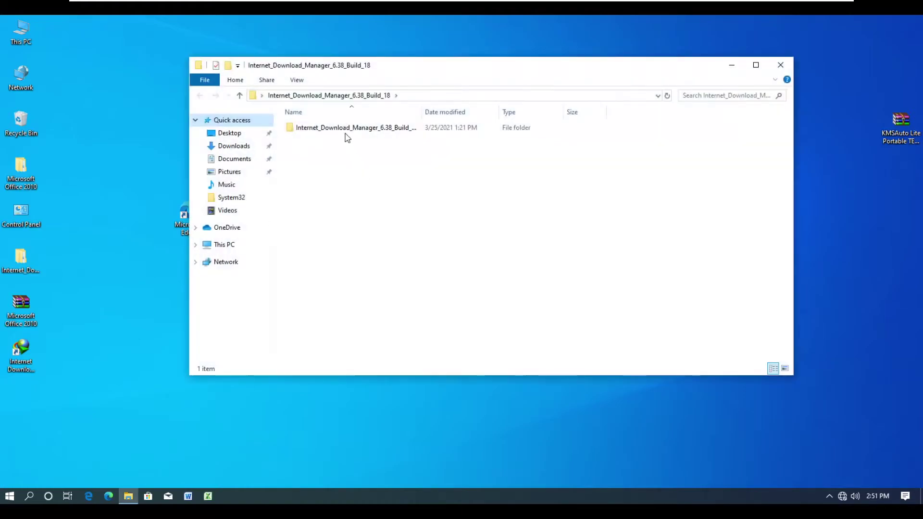
pyautogui.doubleClick(345, 136)
pyautogui.doubleClick(316, 129)
pyautogui.doubleClick(316, 129)
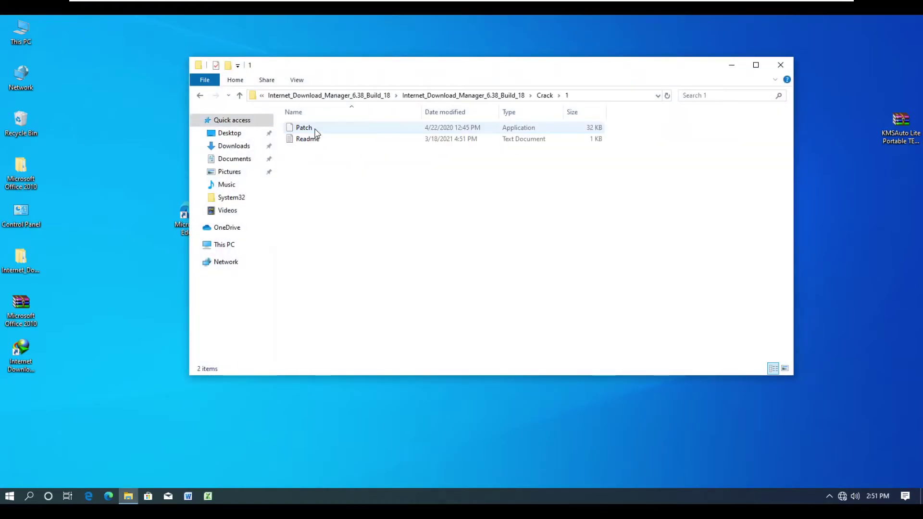
pyautogui.rightClick(354, 132)
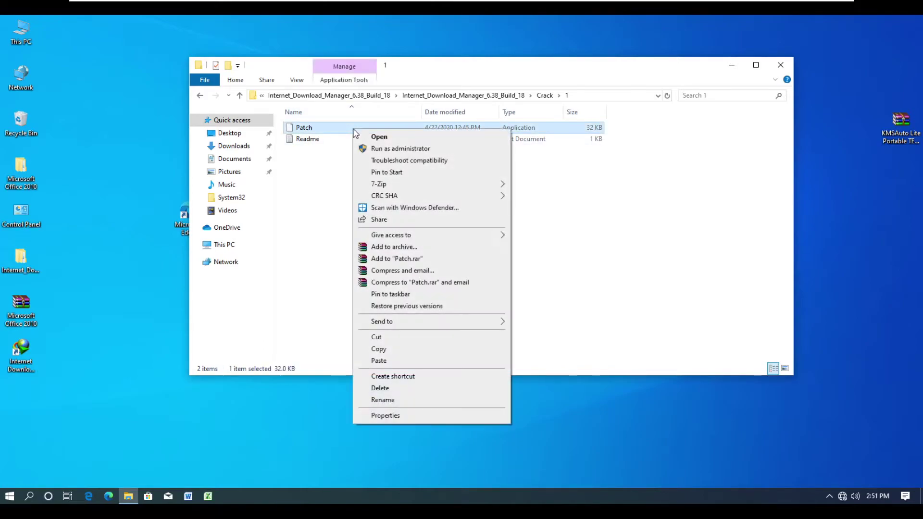
pyautogui.click(379, 349)
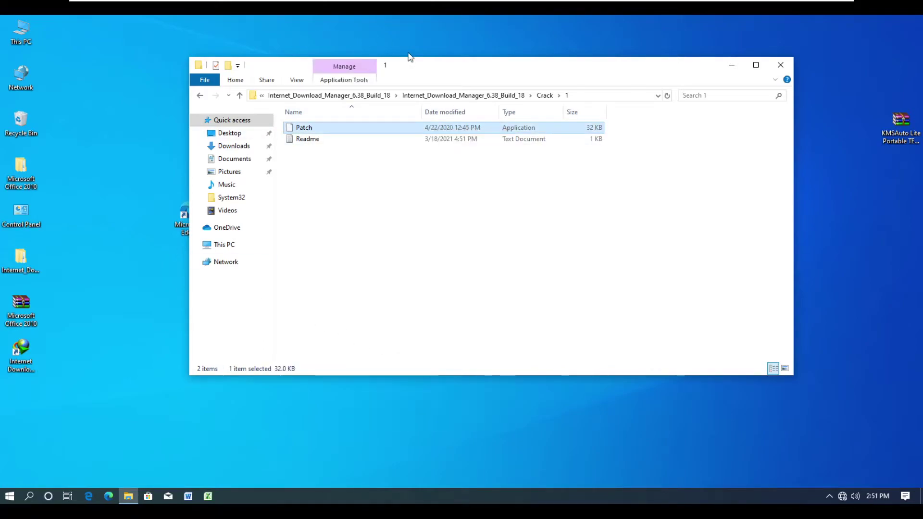
# Move the folder 1 window aside and open the Internet Download Manager installation folder from its desktop shortcut.
pyautogui.moveTo(410, 70); pyautogui.dragTo(636, 71)
pyautogui.click(119, 303)
pyautogui.click(27, 355)
pyautogui.rightClick(26, 358)
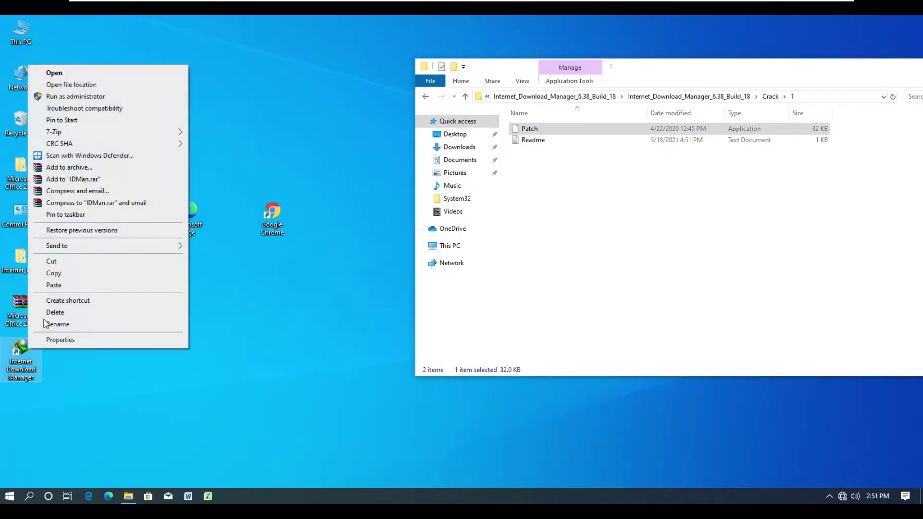
pyautogui.click(63, 90)
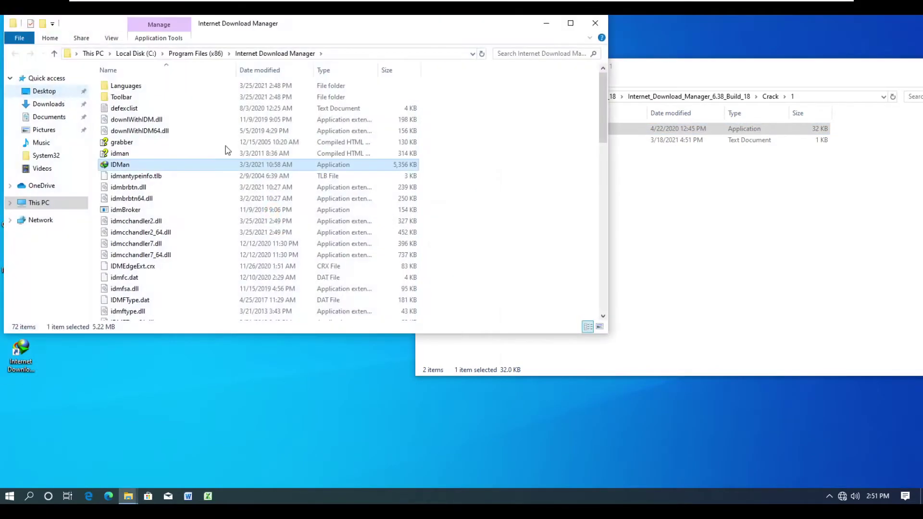
# Try to paste the Patch file into the installation folder with administrator permission, retry once, and cancel and close the folder.
pyautogui.click(459, 135)
pyautogui.rightClick(458, 135)
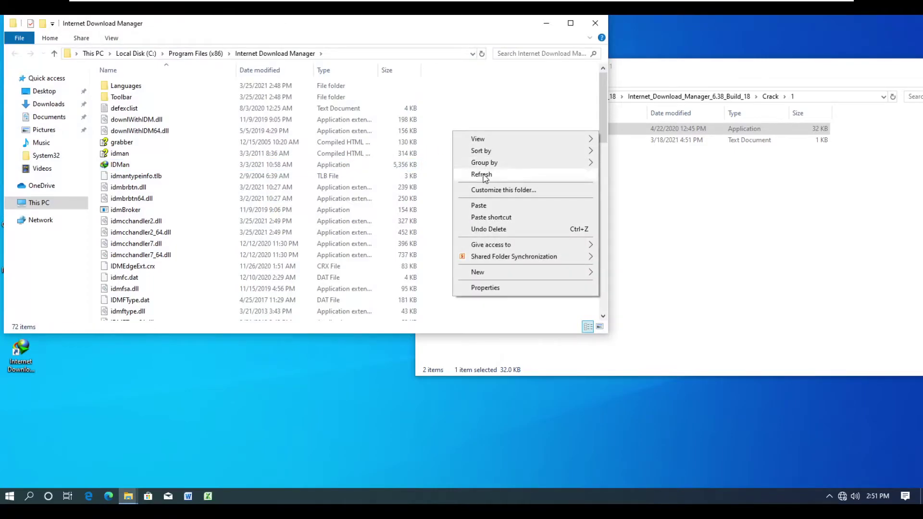
pyautogui.click(485, 207)
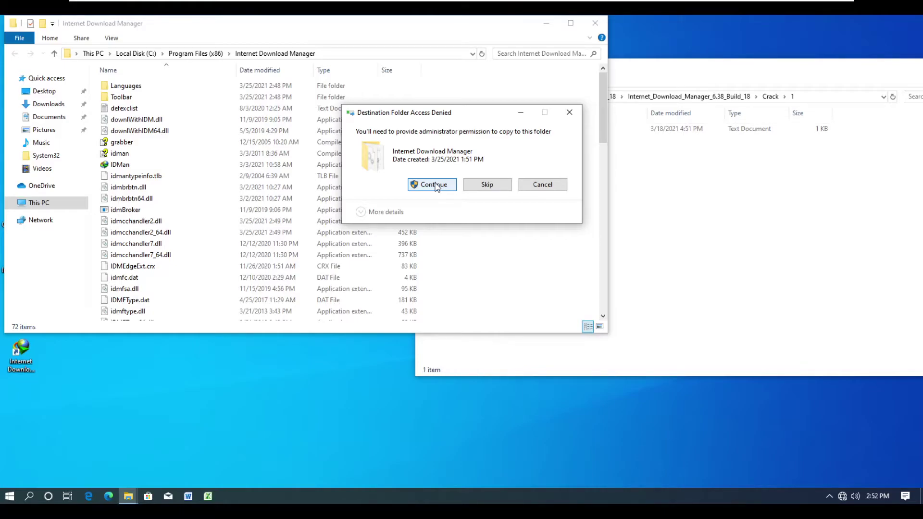
pyautogui.click(441, 187)
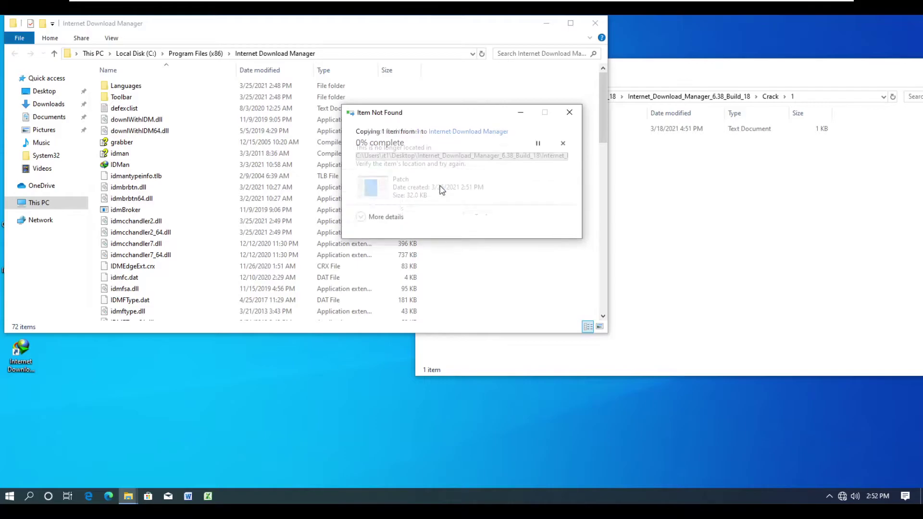
pyautogui.click(479, 217)
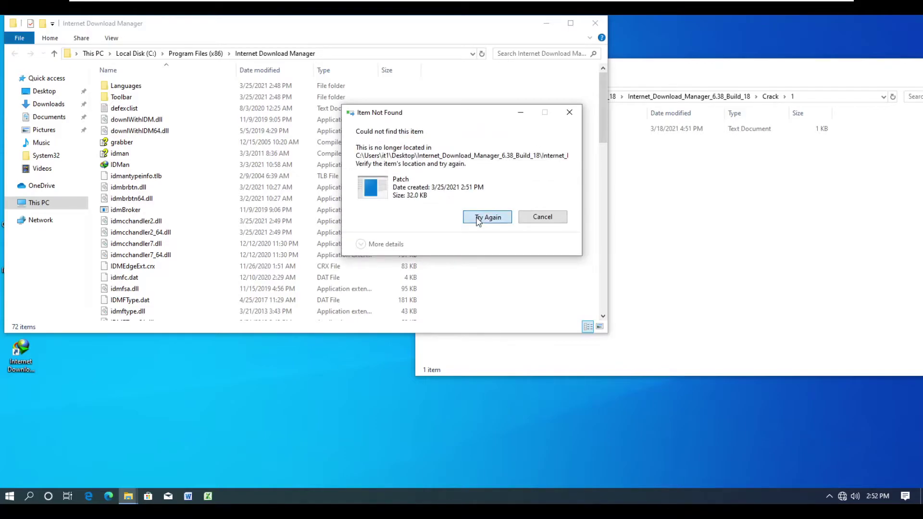
pyautogui.click(545, 219)
pyautogui.click(599, 27)
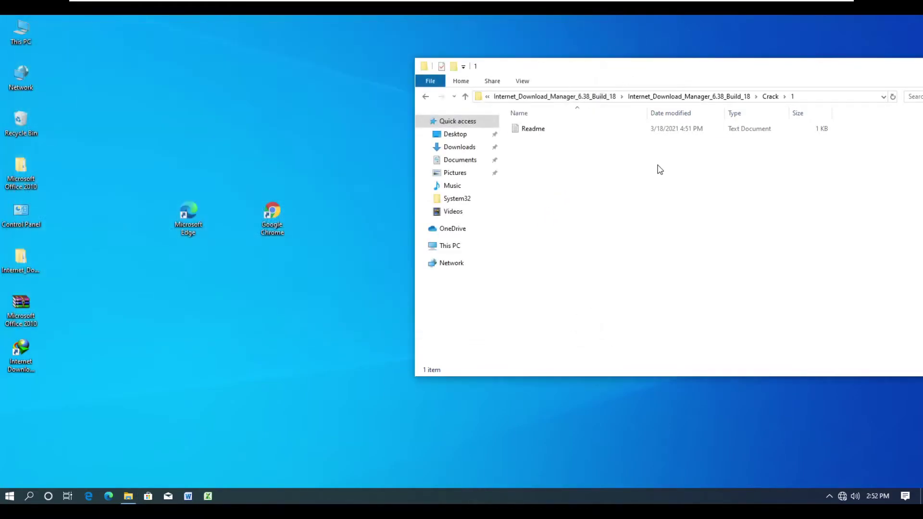
# Close folder 1, delete the extracted Internet Download Manager folder from the desktop, and move the Microsoft Office 2010 archive up into its place.
pyautogui.moveTo(880, 70); pyautogui.dragTo(599, 87)
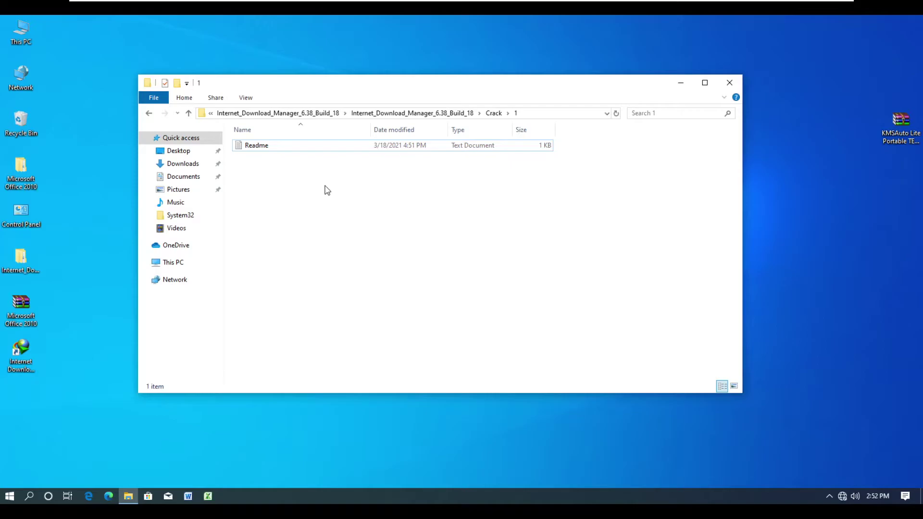
pyautogui.click(729, 82)
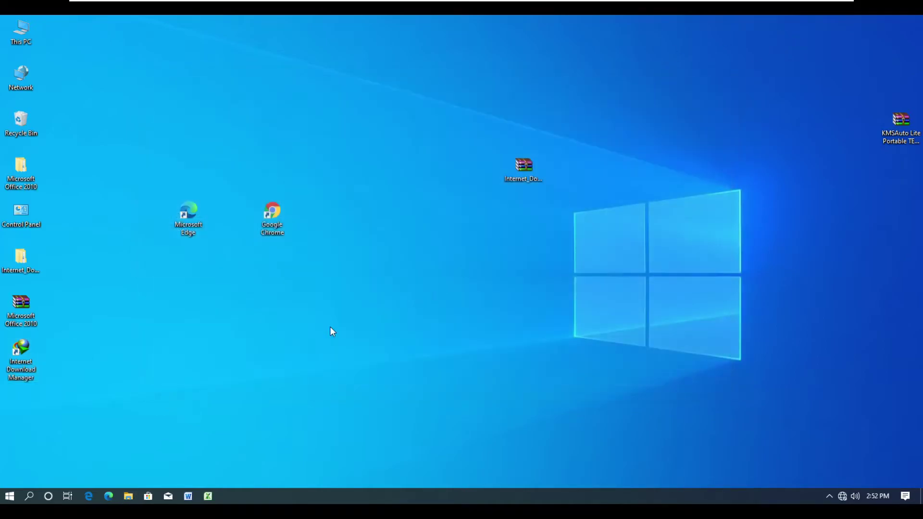
pyautogui.click(26, 265)
pyautogui.press('Delete')
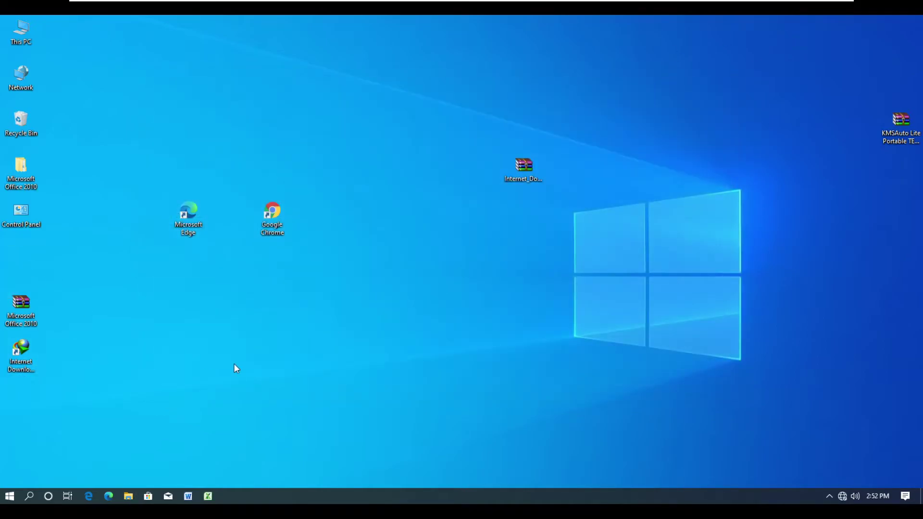
pyautogui.moveTo(25, 278); pyautogui.dragTo(25, 279)
pyautogui.click(102, 291)
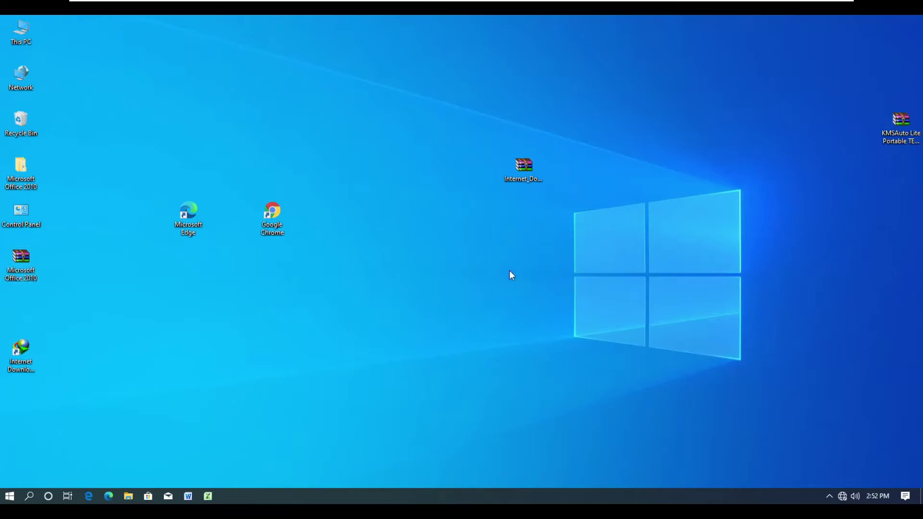
# Open the Internet_Download_Manager_6.38_Build_18 archive in WinRAR and browse to folder 1 inside its Crack folder.
pyautogui.doubleClick(527, 166)
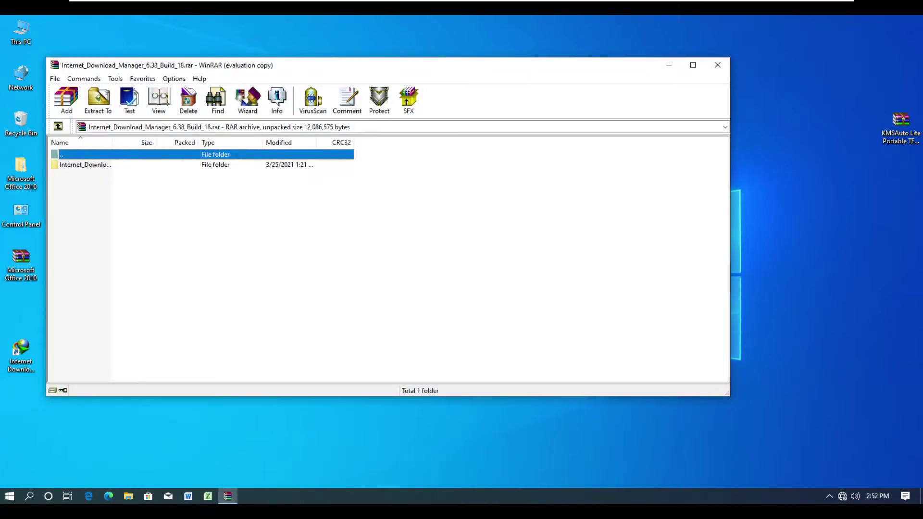
pyautogui.moveTo(231, 65); pyautogui.dragTo(654, 60)
pyautogui.click(508, 162)
pyautogui.doubleClick(508, 161)
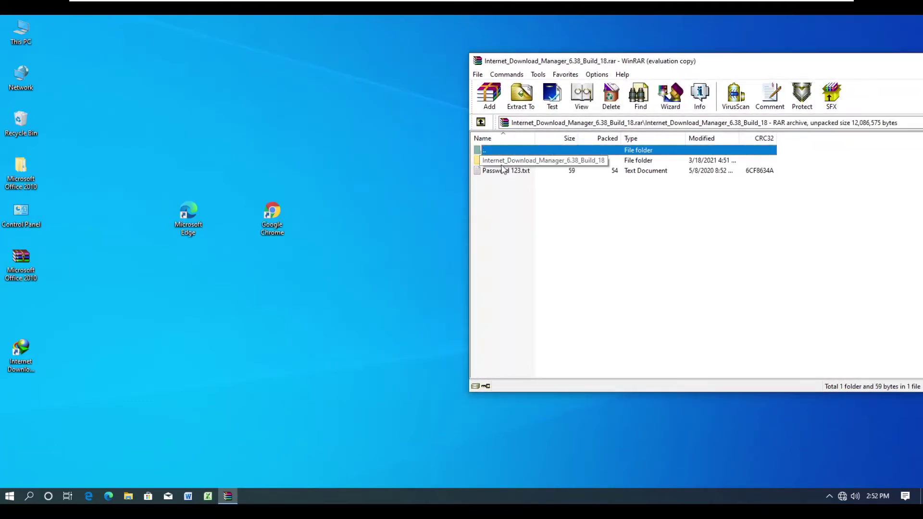
pyautogui.doubleClick(504, 162)
pyautogui.doubleClick(505, 162)
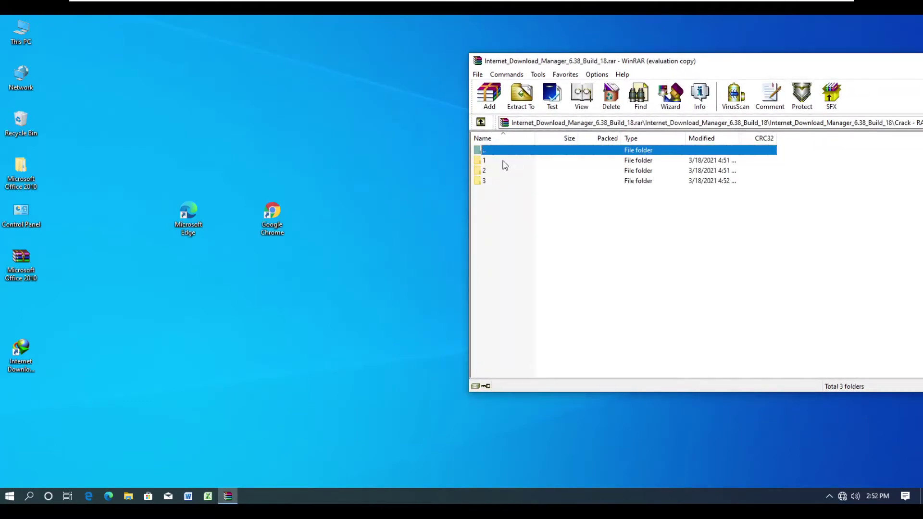
pyautogui.doubleClick(500, 161)
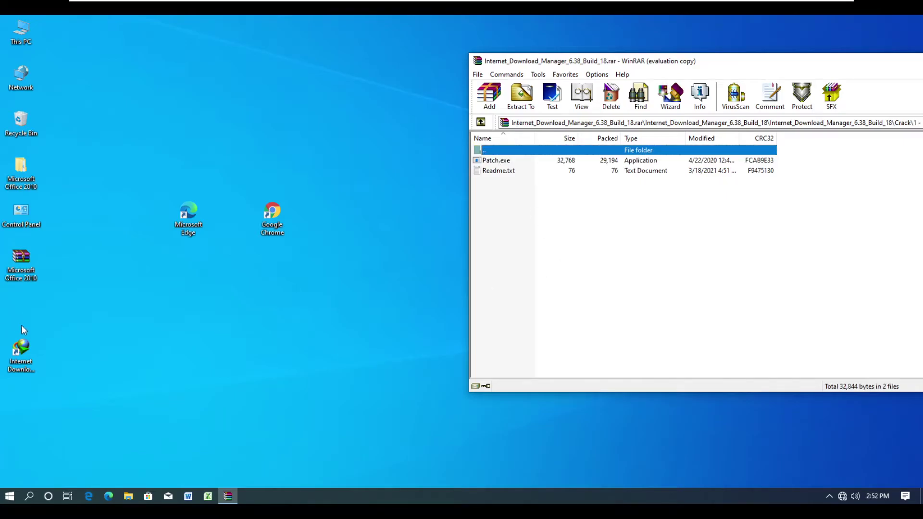
# Open the Internet Download Manager installation folder from its desktop shortcut and arrange it beside the WinRAR window.
pyautogui.rightClick(25, 350)
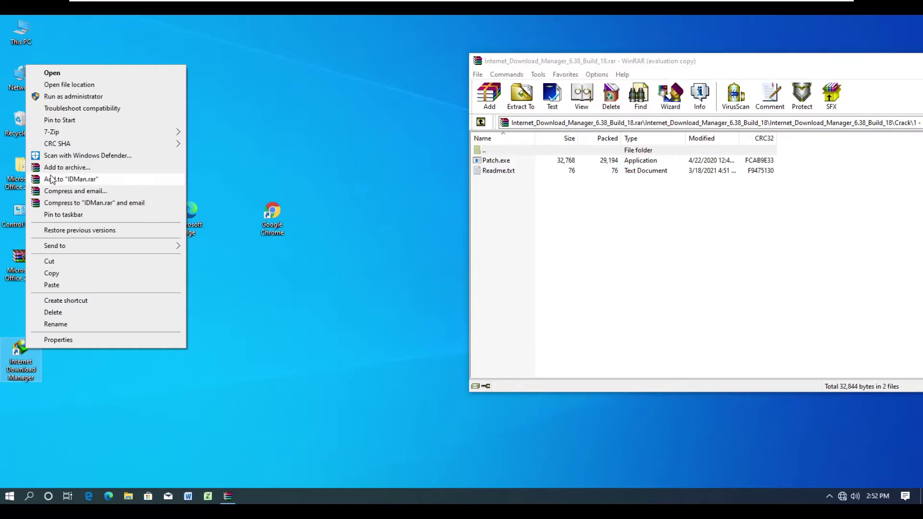
pyautogui.click(76, 85)
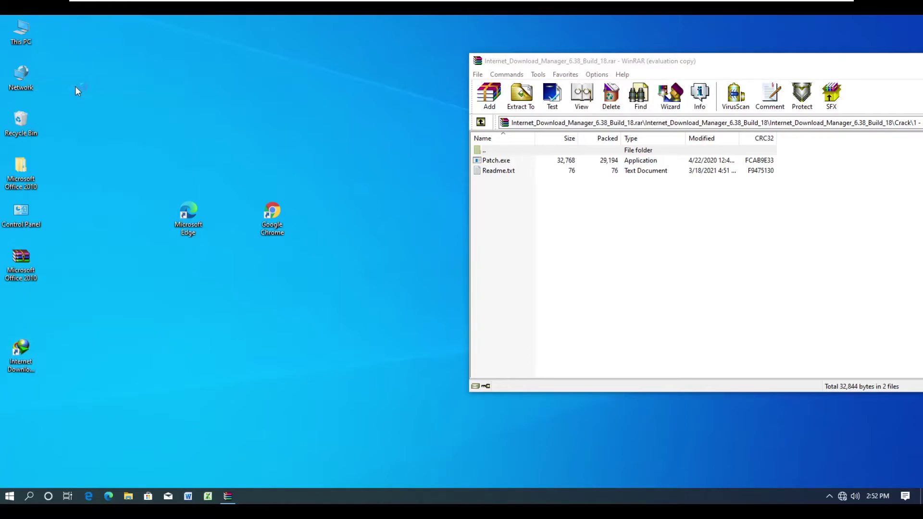
pyautogui.moveTo(430, 96); pyautogui.dragTo(137, 45)
pyautogui.moveTo(596, 61); pyautogui.dragTo(715, 50)
pyautogui.moveTo(253, 39); pyautogui.dragTo(340, 36)
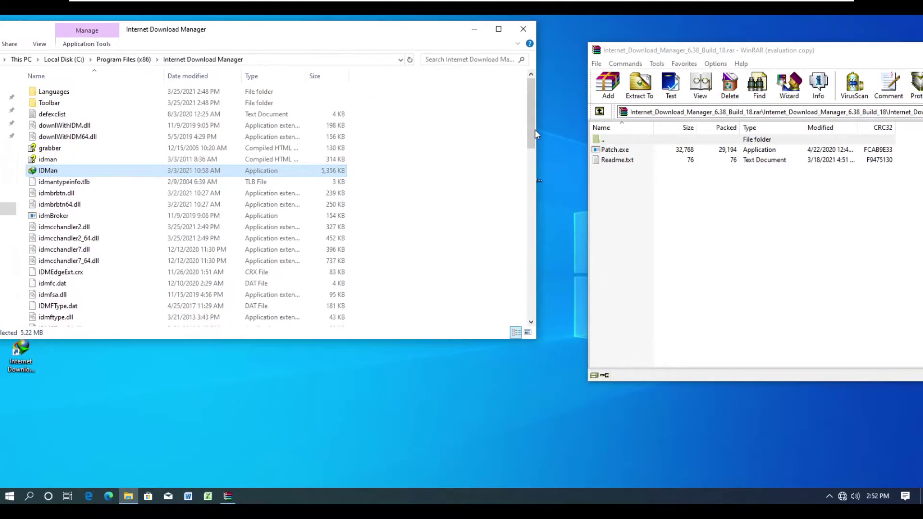
# Copy Patch.exe from the WinRAR archive into the Internet Download Manager installation folder, granting administrator permission.
pyautogui.click(620, 151)
pyautogui.moveTo(626, 154); pyautogui.dragTo(423, 180)
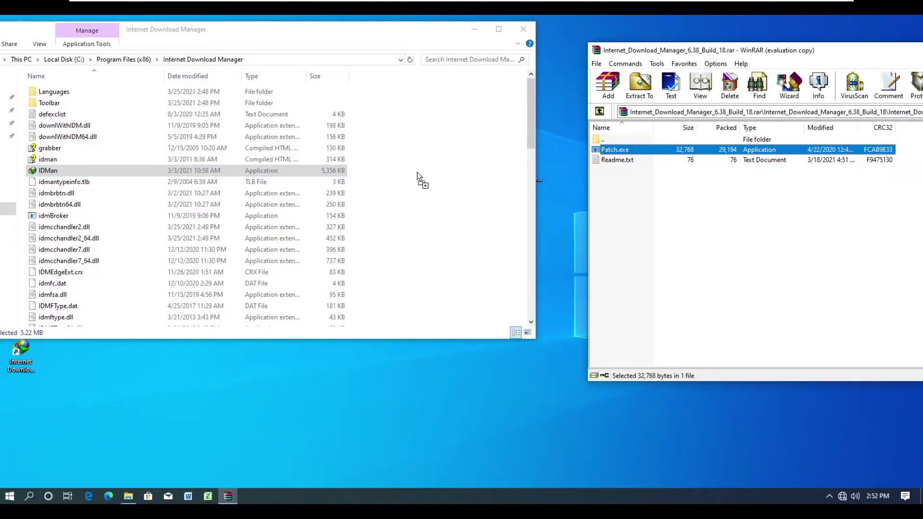
pyautogui.click(420, 184)
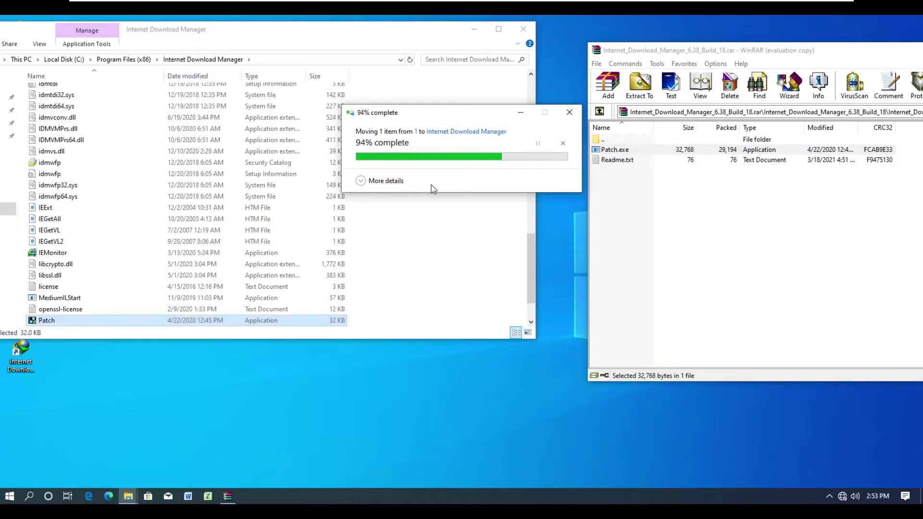
# Run Patch from the installation folder as administrator, try to patch IDMan.exe with one retry, and exit the patcher.
pyautogui.click(141, 325)
pyautogui.press('Up')
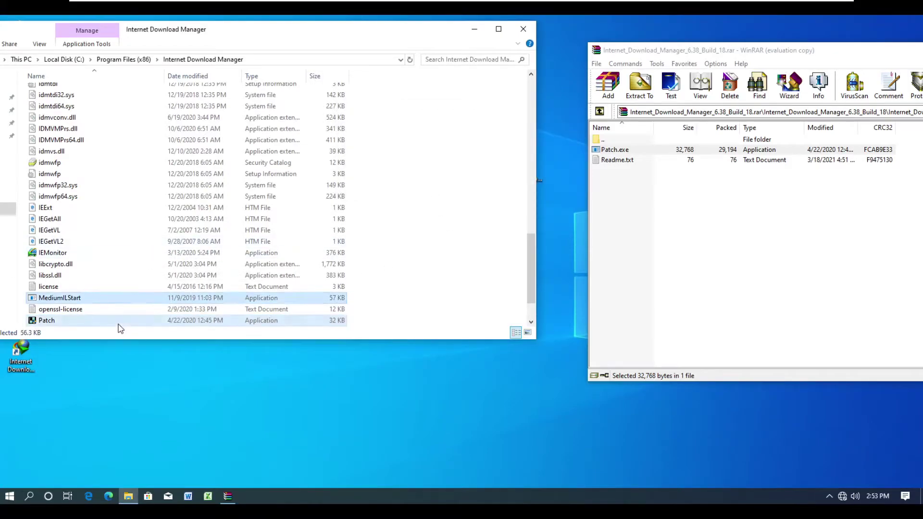
pyautogui.click(121, 328)
pyautogui.rightClick(120, 329)
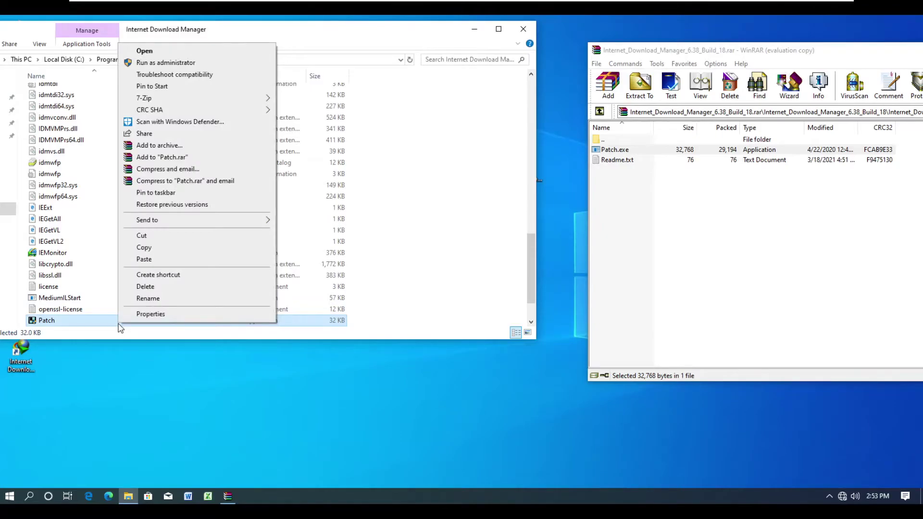
pyautogui.click(175, 63)
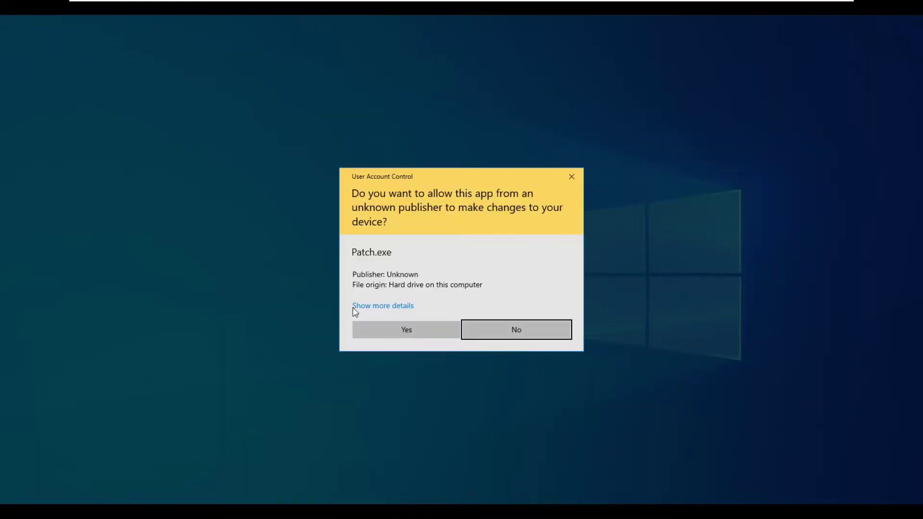
pyautogui.click(370, 330)
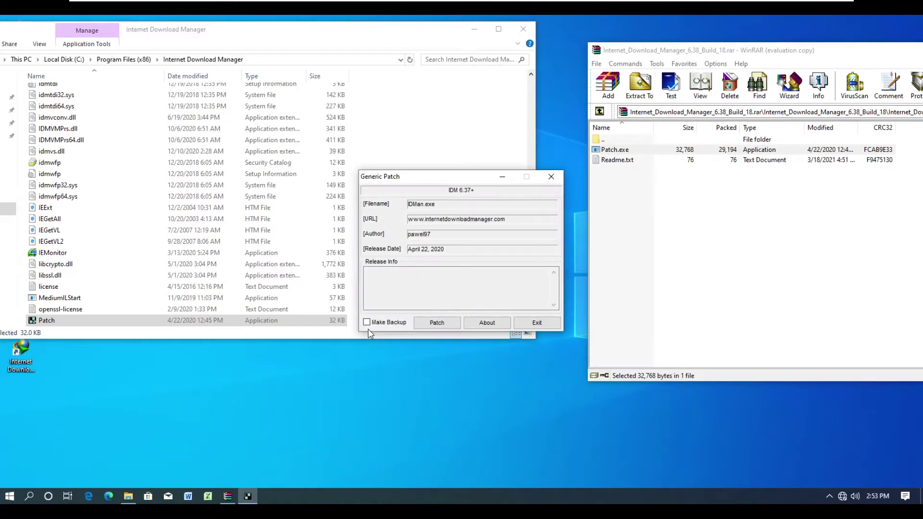
pyautogui.click(438, 327)
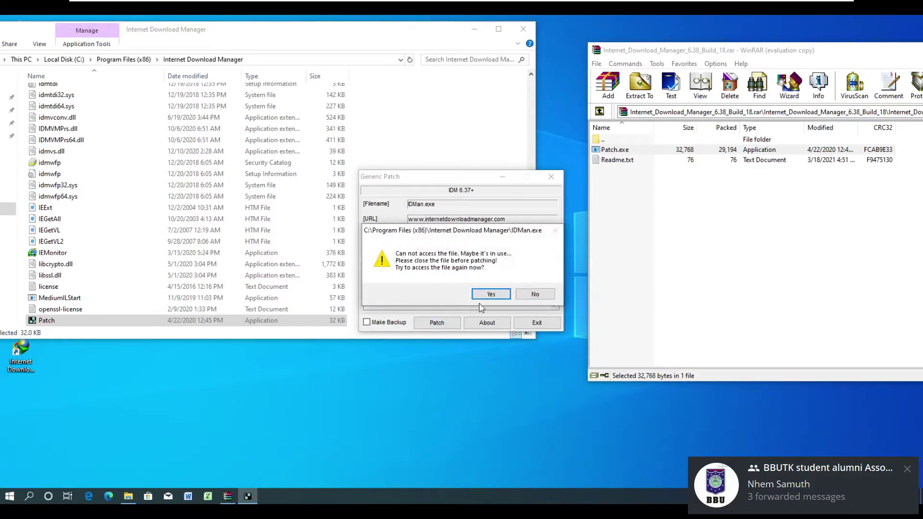
pyautogui.click(492, 301)
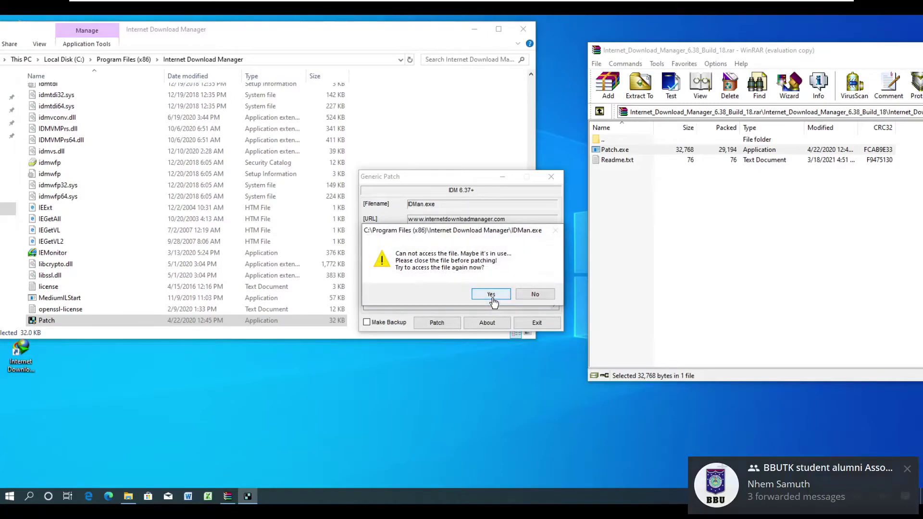
pyautogui.click(535, 295)
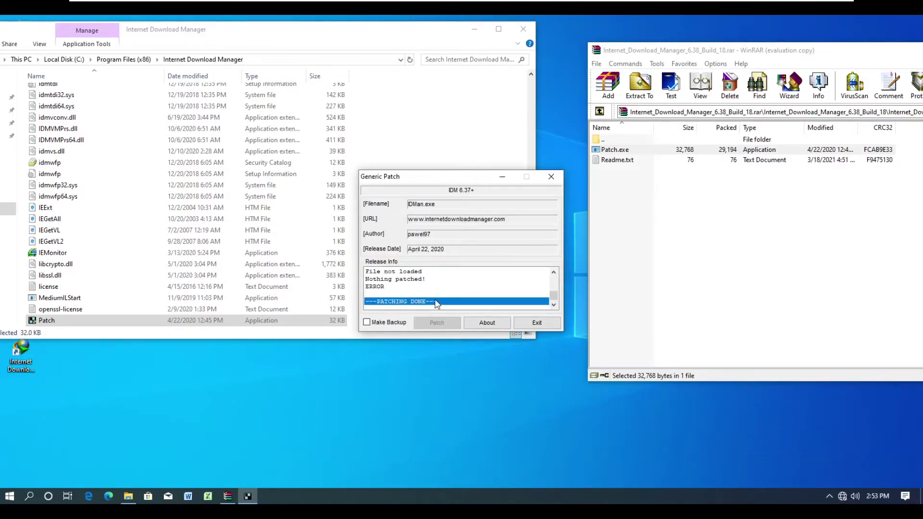
pyautogui.click(536, 323)
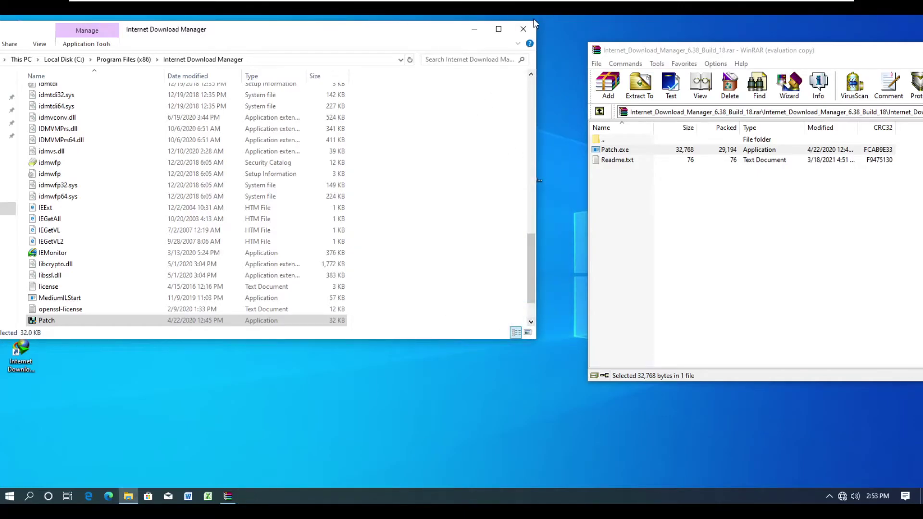
# Close the Internet Download Manager installation folder and the WinRAR archive window.
pyautogui.click(524, 30)
pyautogui.moveTo(802, 50); pyautogui.dragTo(295, 76)
pyautogui.click(753, 75)
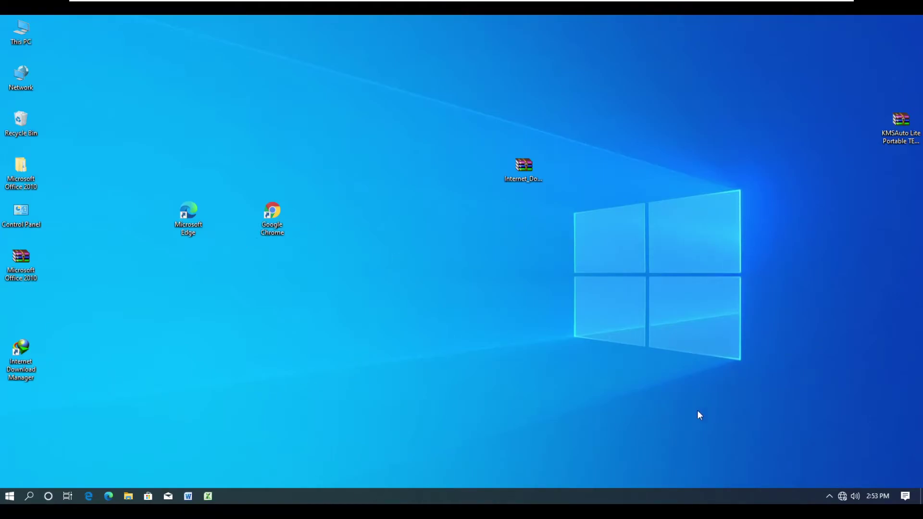
# Open Network Connections with ncpa.cpl, enable the Ethernet0 adapter and close the window.
pyautogui.moveTo(187, 236); pyautogui.dragTo(325, 280)
pyautogui.click(414, 289)
pyautogui.press('super+r')
pyautogui.write('ncpa.cpl')
pyautogui.press('Return')
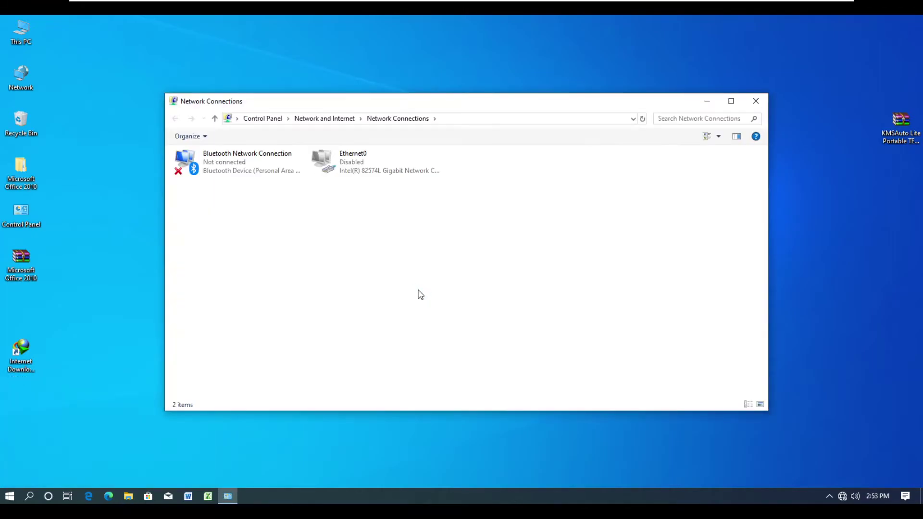
pyautogui.click(352, 167)
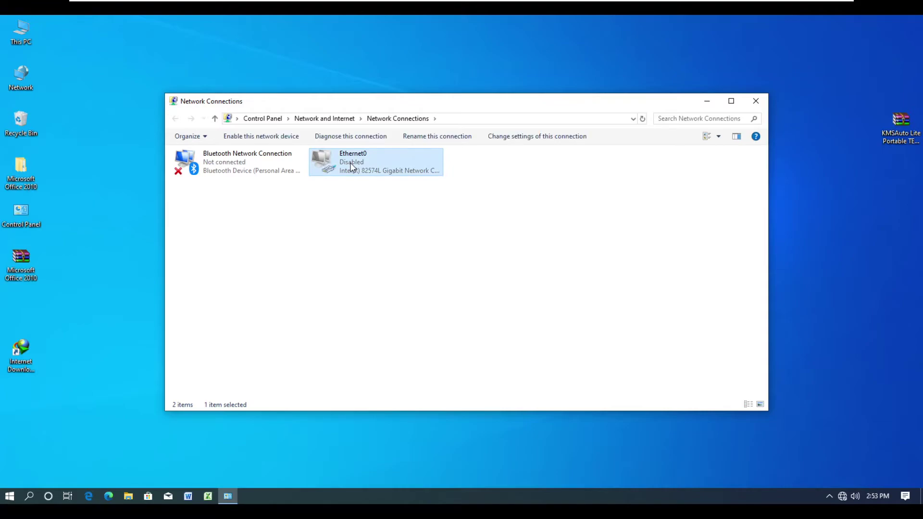
pyautogui.rightClick(351, 167)
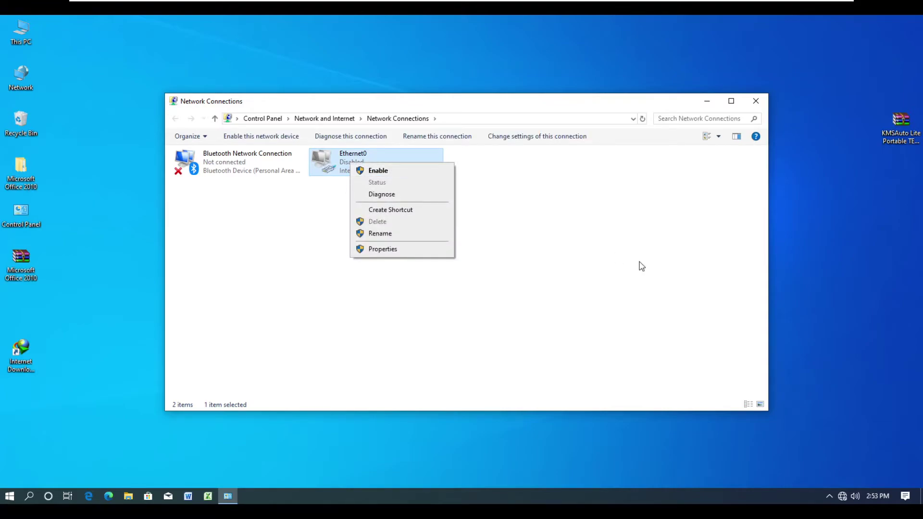
pyautogui.click(639, 264)
pyautogui.doubleClick(358, 166)
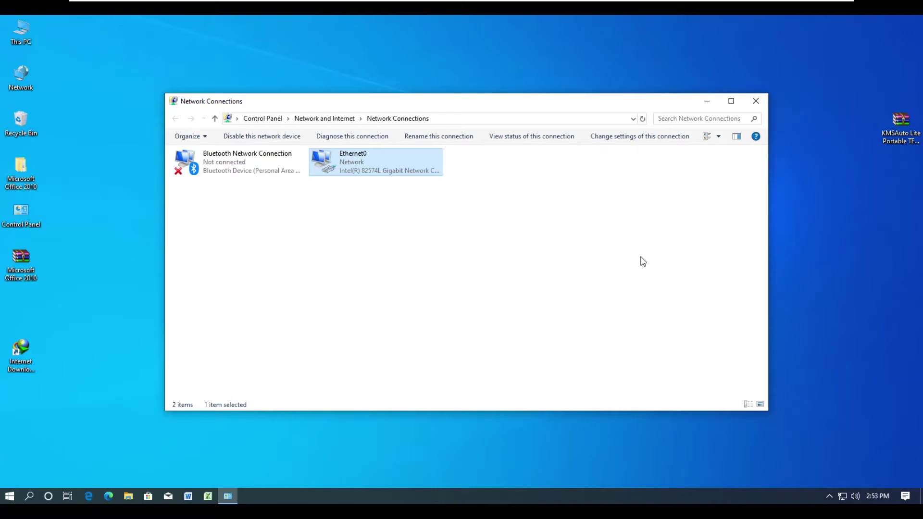
pyautogui.click(756, 101)
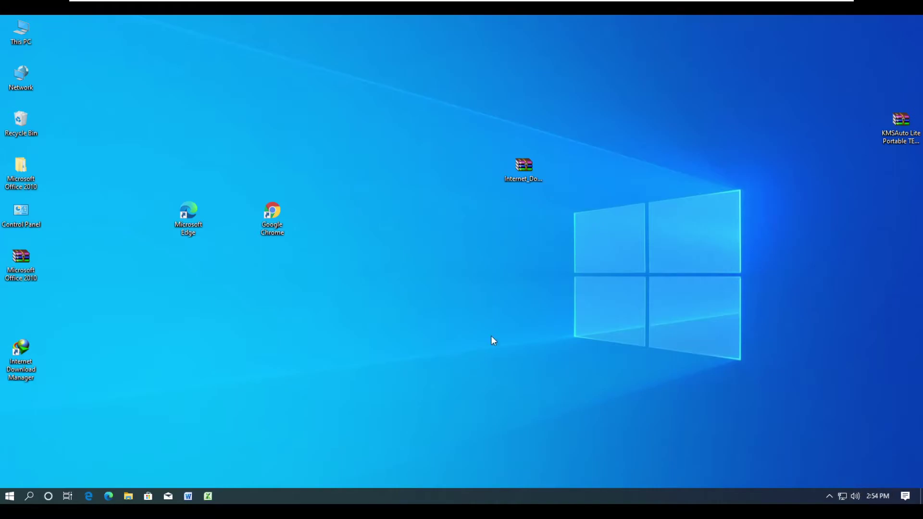
# Open Google Chrome in a maximized window and dismiss the IDM Integration Module notice without choosing an option.
pyautogui.click(273, 215)
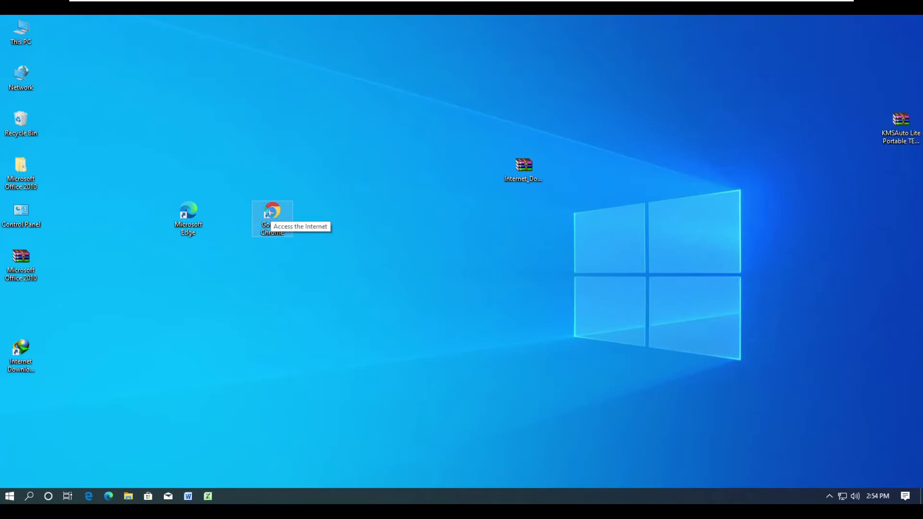
pyautogui.doubleClick(273, 215)
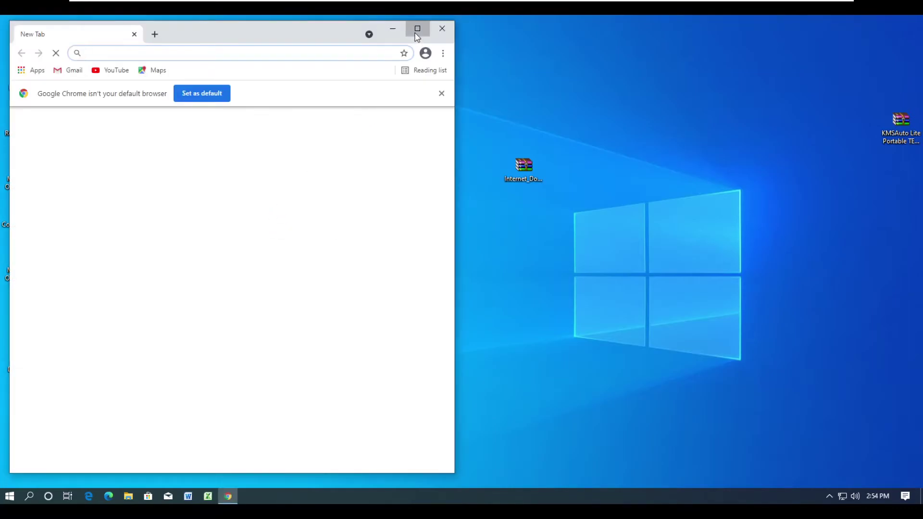
pyautogui.click(417, 29)
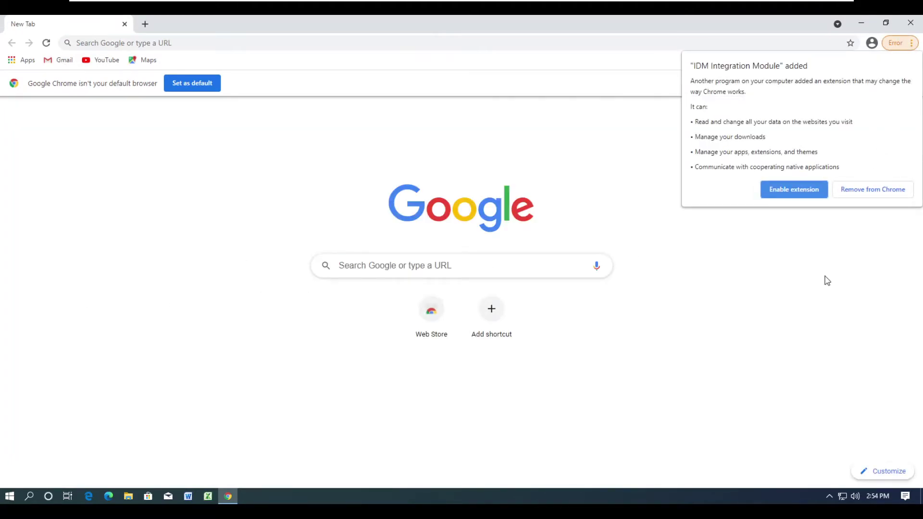
pyautogui.click(692, 60)
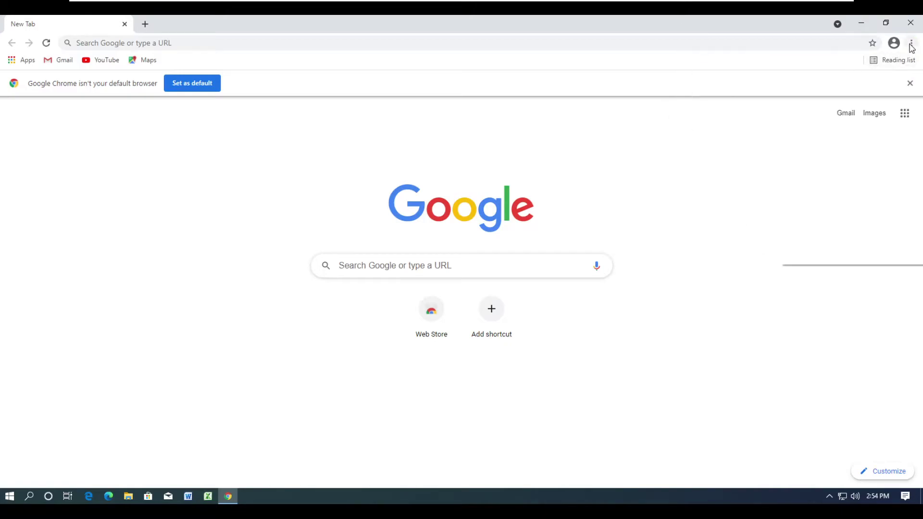
pyautogui.click(649, 189)
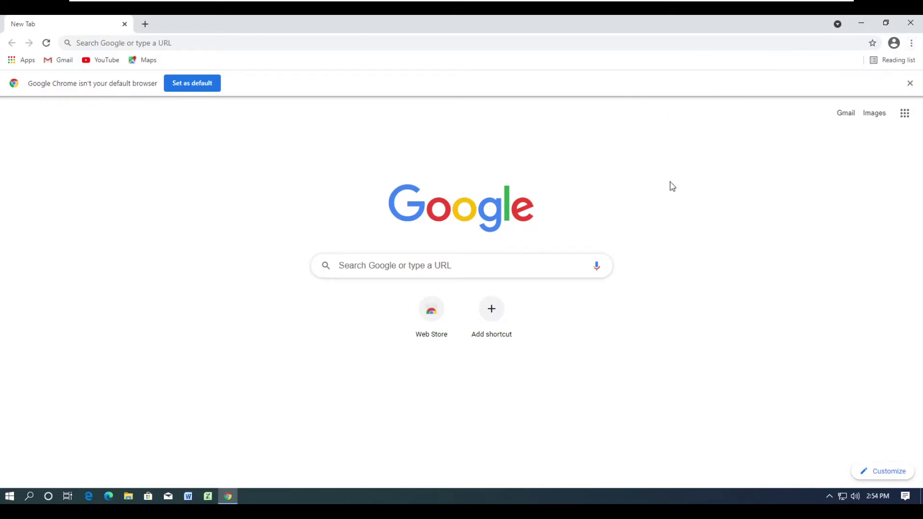
# Enable the IDM Integration Module on Chrome's Extensions page.
pyautogui.click(912, 44)
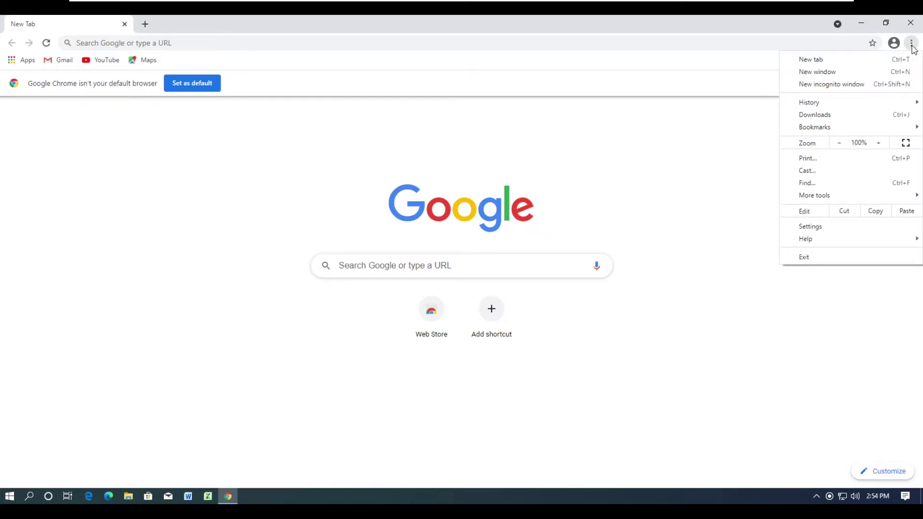
pyautogui.moveTo(833, 200)
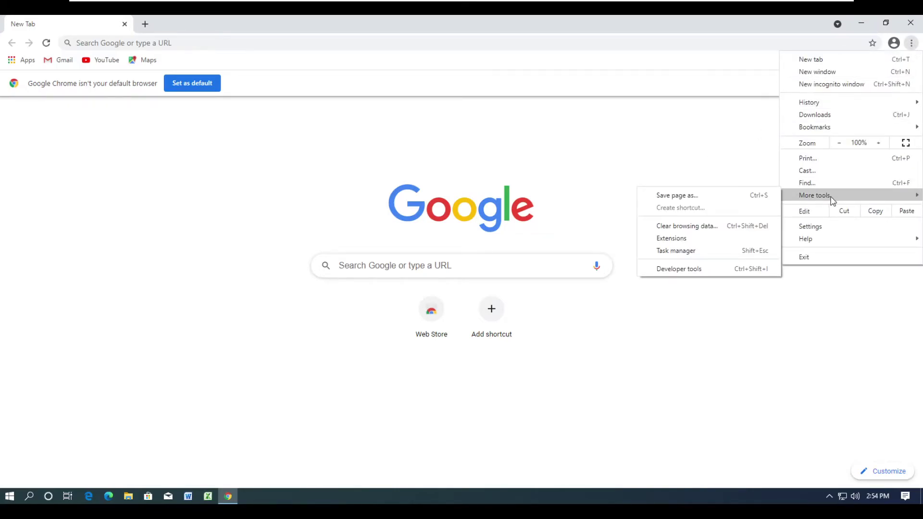
pyautogui.click(678, 239)
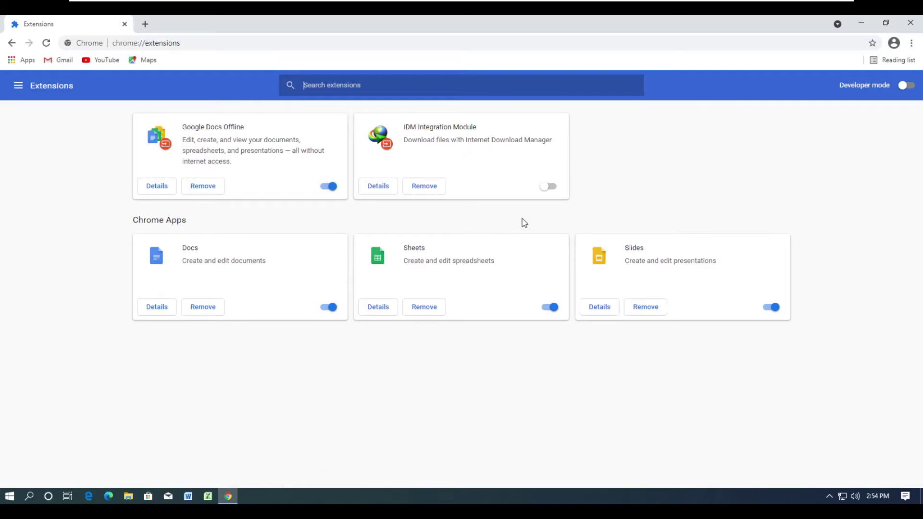
pyautogui.click(551, 191)
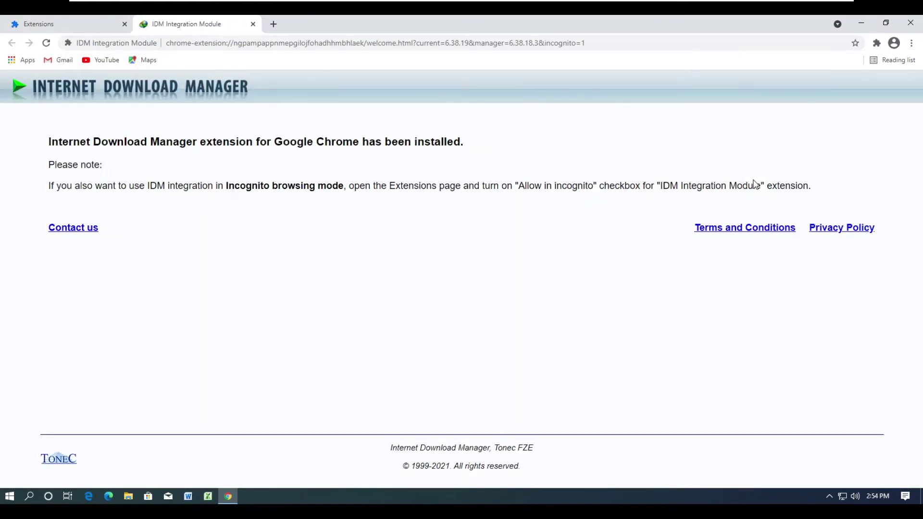
# Open a new browser tab and close the IDM Integration Module and Extensions tabs.
pyautogui.click(274, 24)
pyautogui.click(223, 24)
pyautogui.click(125, 24)
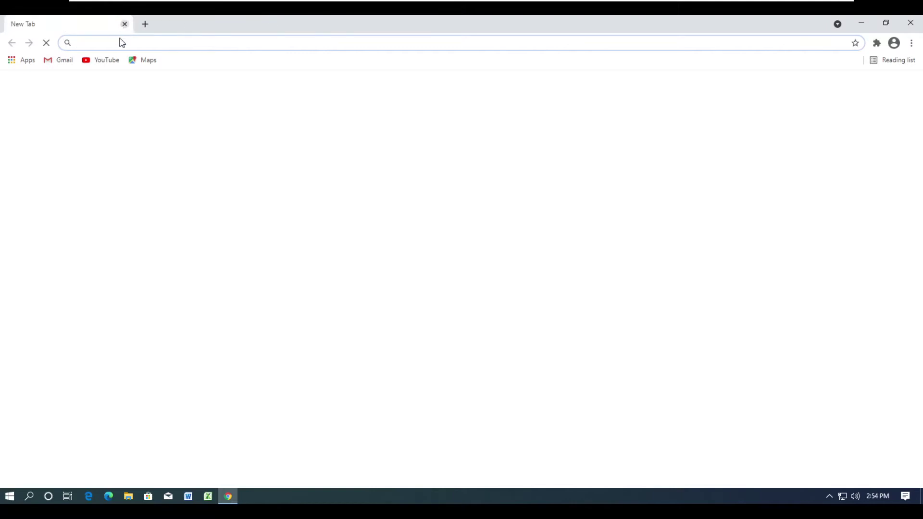
# Open YouTube, play the first recommended Galaxy Navatra lyric video from the home page, and pause it.
pyautogui.click(99, 60)
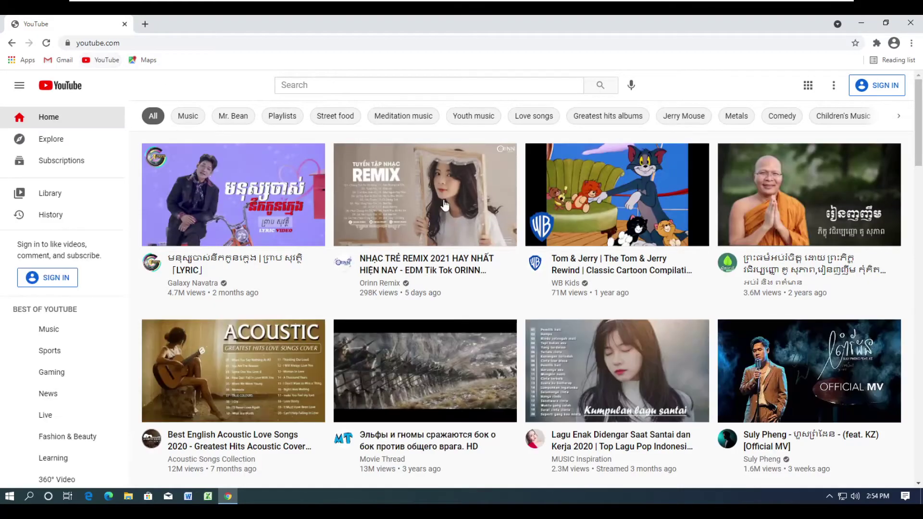
pyautogui.scroll(-5, 477, 262)
pyautogui.scroll(-2, 477, 262)
pyautogui.scroll(7, 509, 317)
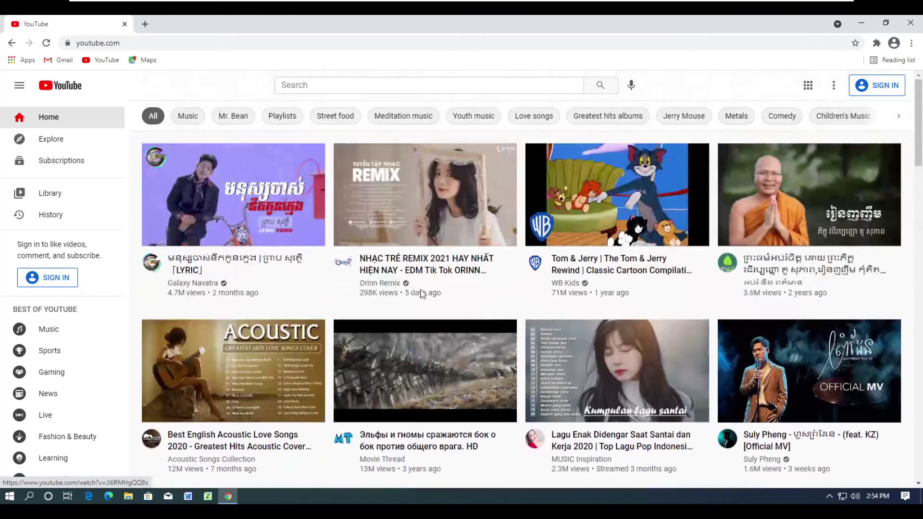
pyautogui.scroll(-6, 432, 301)
pyautogui.scroll(6, 452, 298)
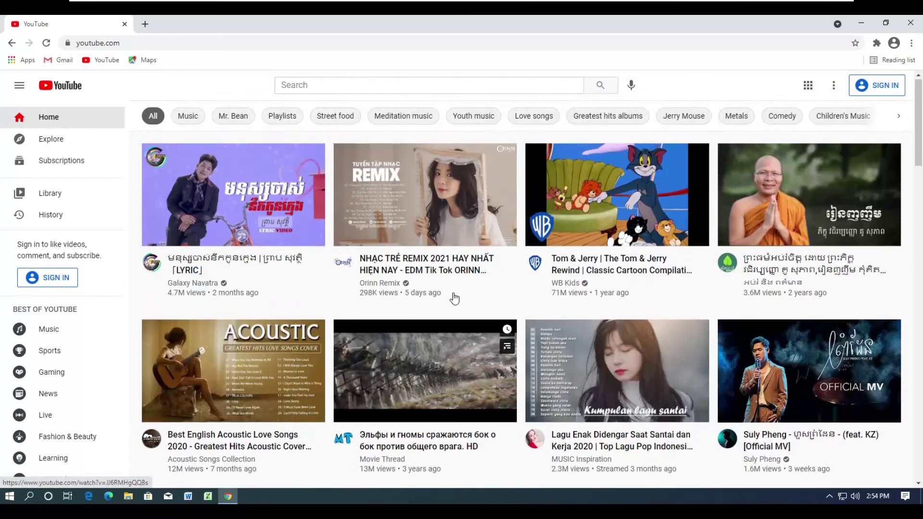
pyautogui.click(243, 195)
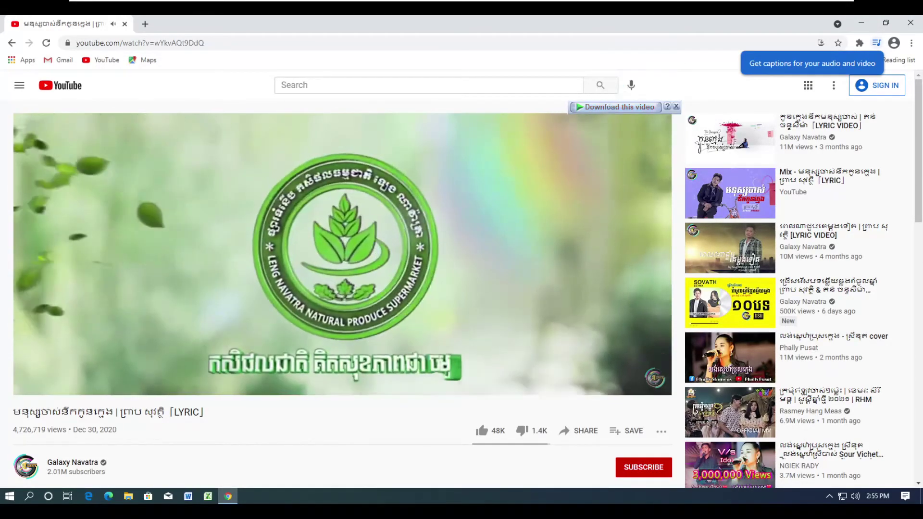
pyautogui.click(423, 205)
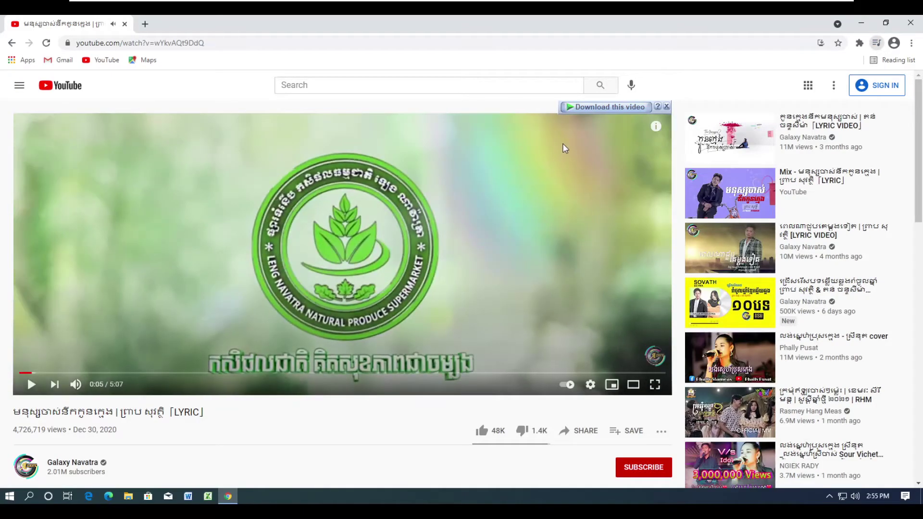
# Start downloading the video through Internet Download Manager as an MP4 file in 1080p HD quality, and pause the download.
pyautogui.click(612, 109)
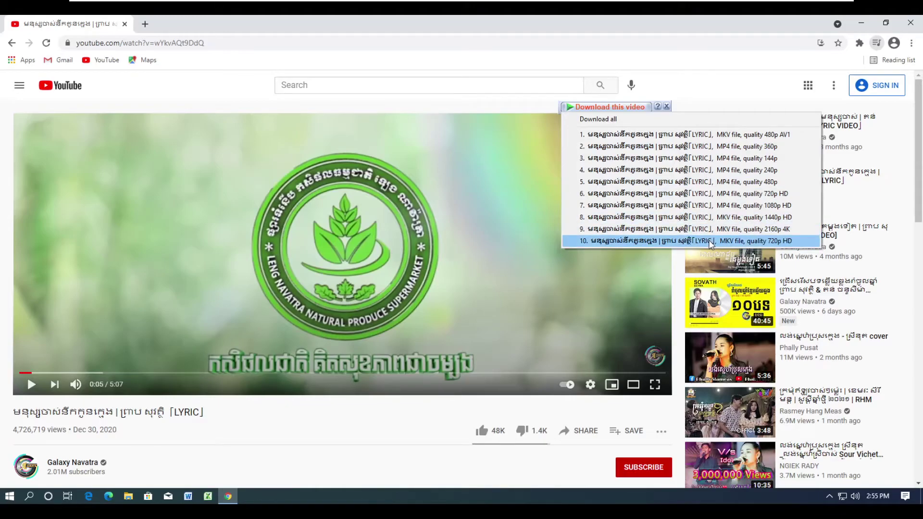
pyautogui.click(725, 206)
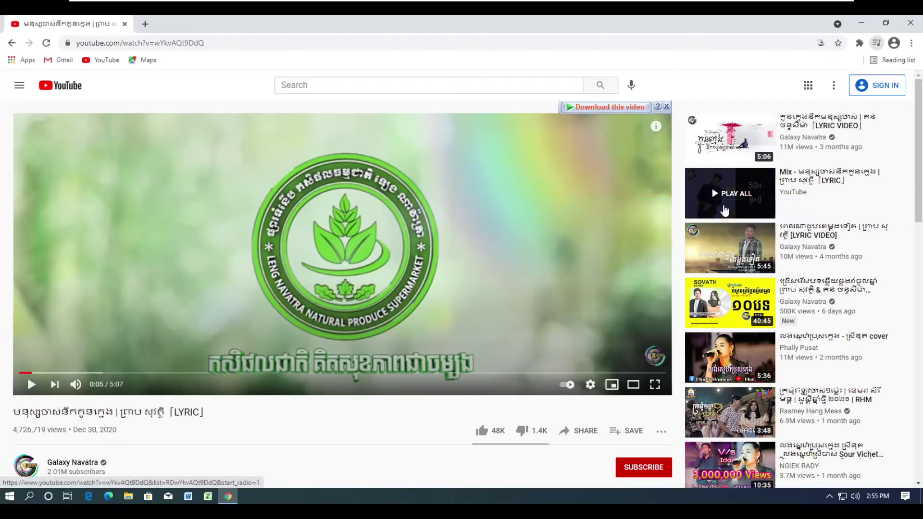
pyautogui.click(471, 306)
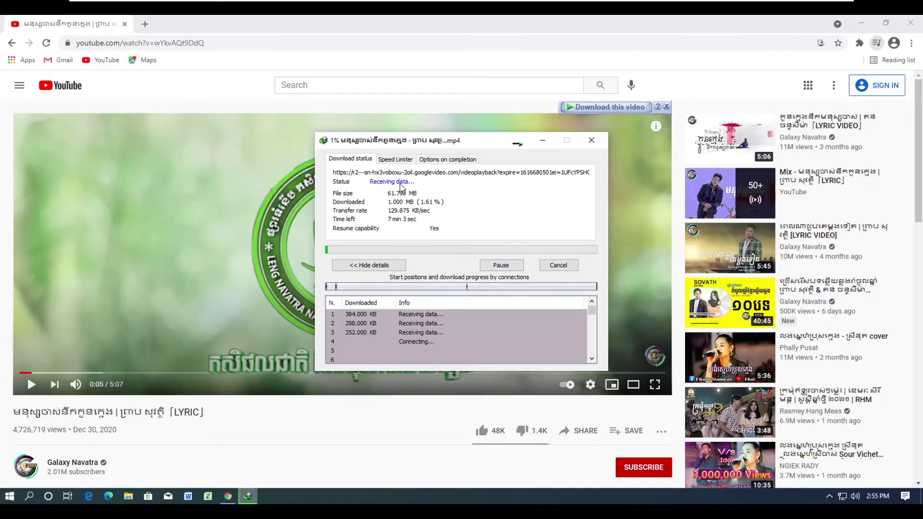
pyautogui.click(501, 265)
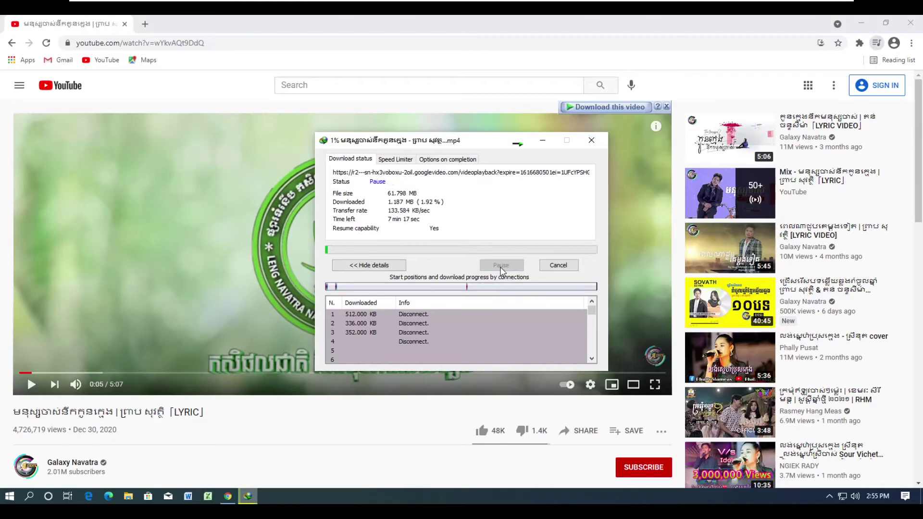
# Minimize the Chrome and download progress windows, and move the Google Chrome desktop shortcut farther away from the Microsoft Edge shortcut.
pyautogui.click(861, 23)
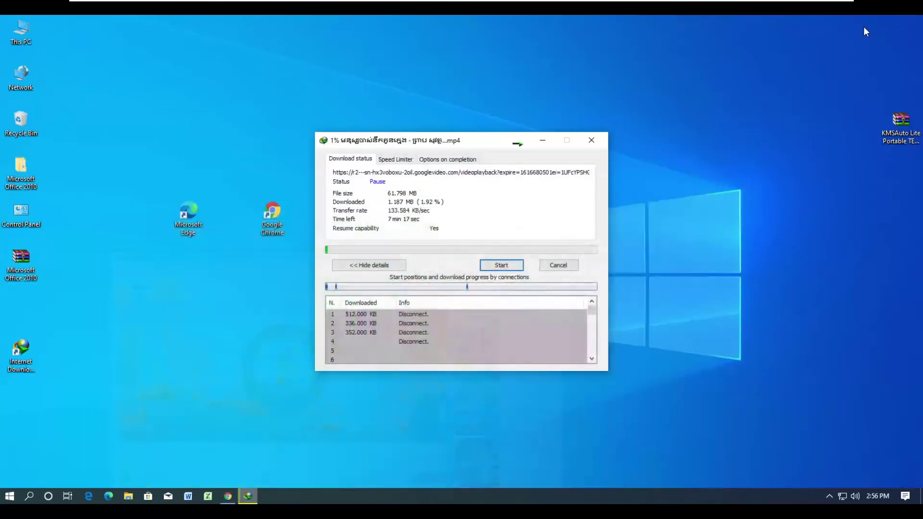
pyautogui.click(543, 144)
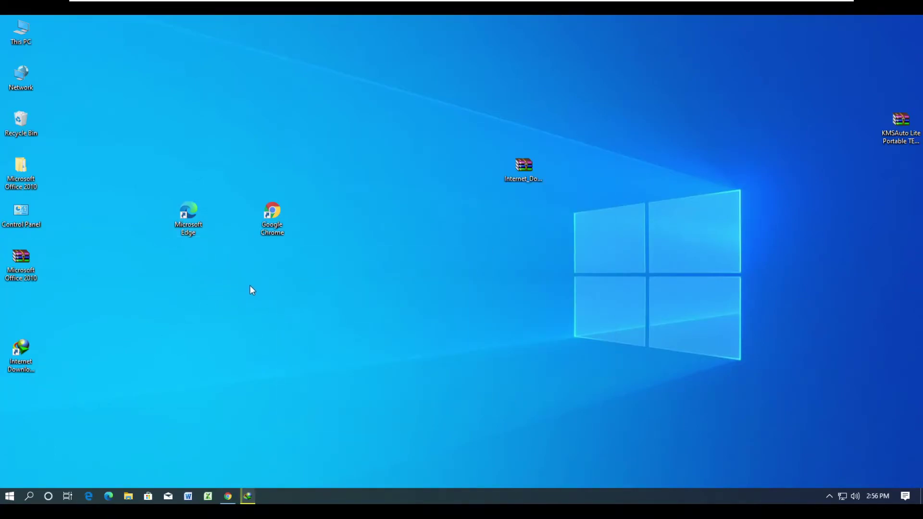
pyautogui.moveTo(275, 212); pyautogui.dragTo(360, 212)
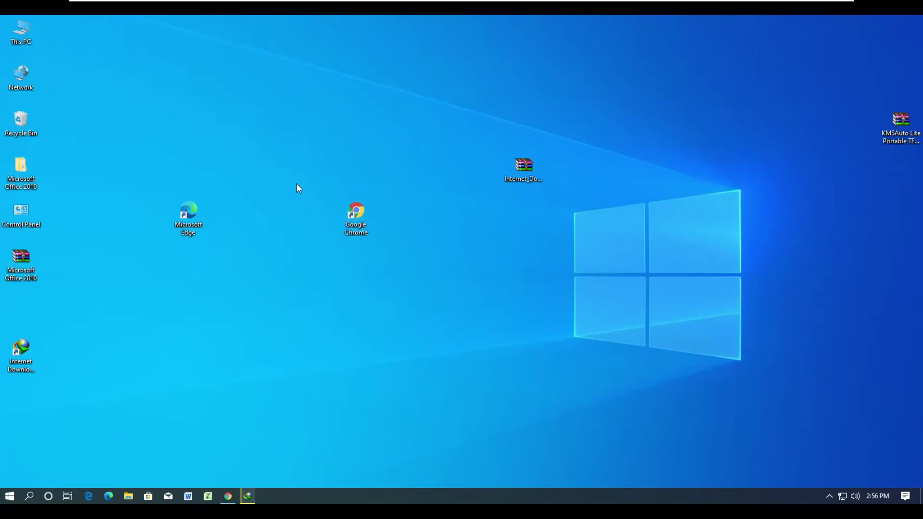
pyautogui.click(358, 216)
pyautogui.click(501, 275)
pyautogui.rightClick(233, 160)
pyautogui.click(249, 191)
# Launch Microsoft Edge from the desktop and open its Extensions page.
pyautogui.doubleClick(192, 212)
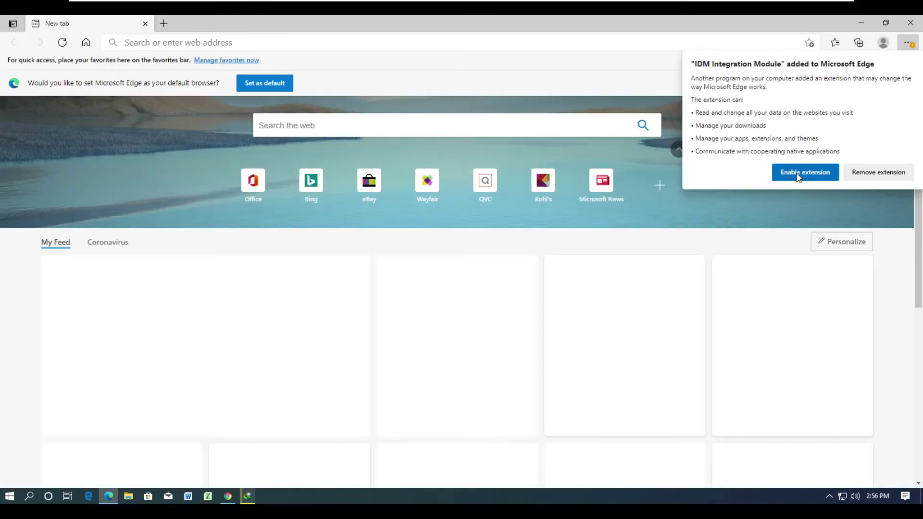
pyautogui.click(906, 45)
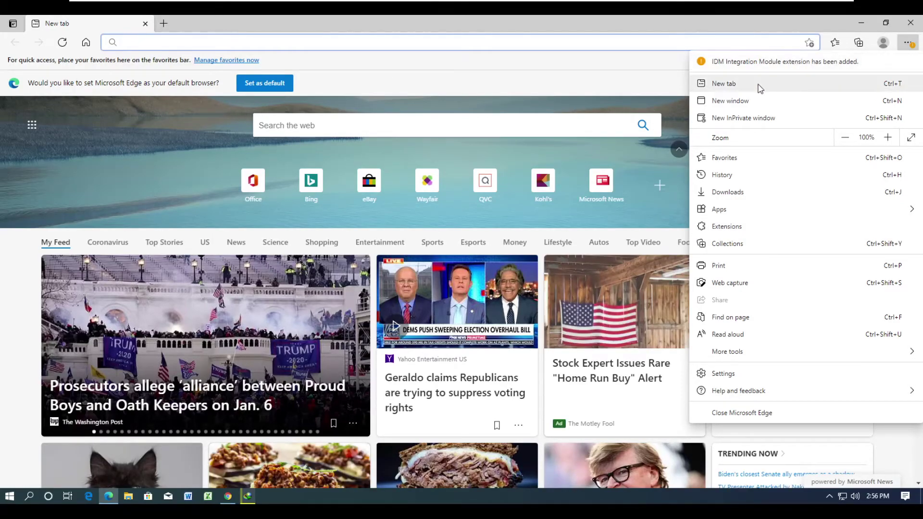
pyautogui.click(726, 227)
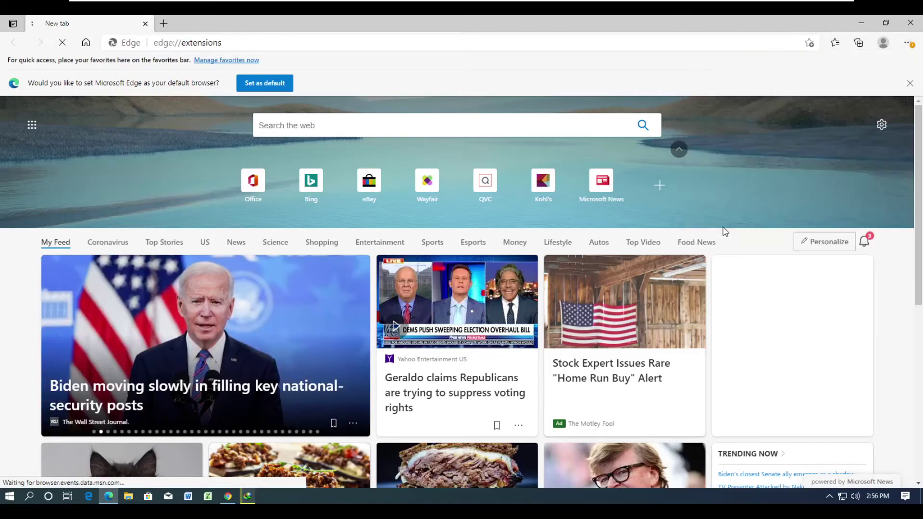